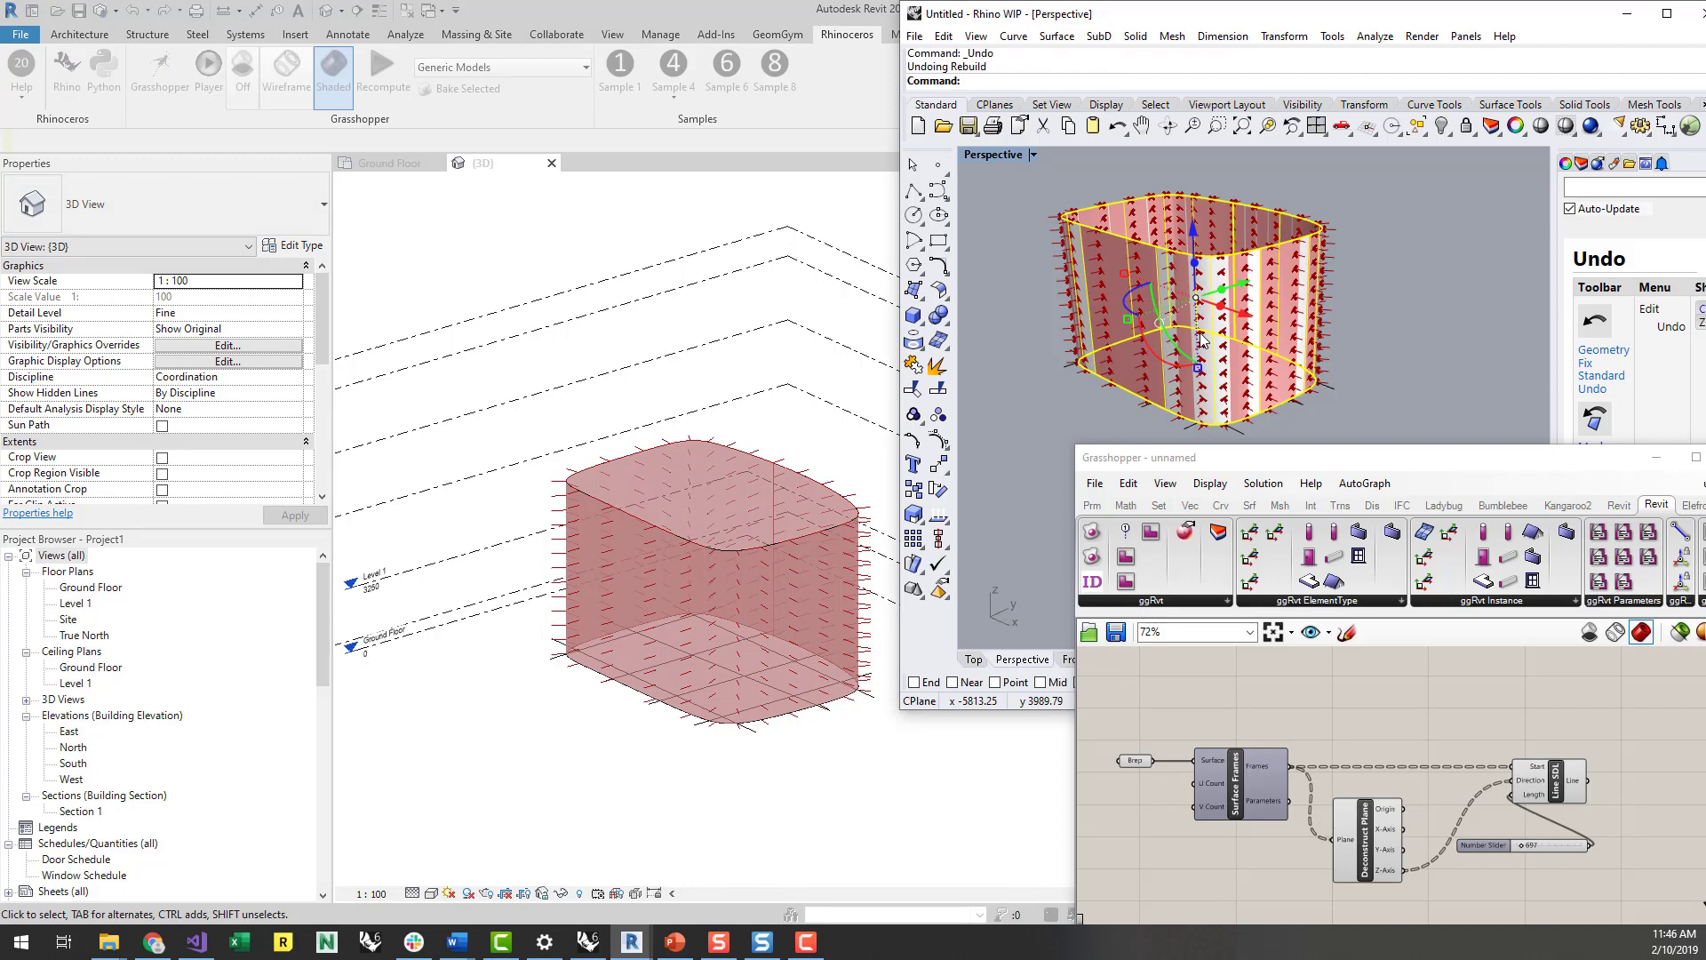
Step: Rebuild the selected side surface with a 10 by 10 point count and degree 3 in U and V
text(Rebuild)
key(Return)
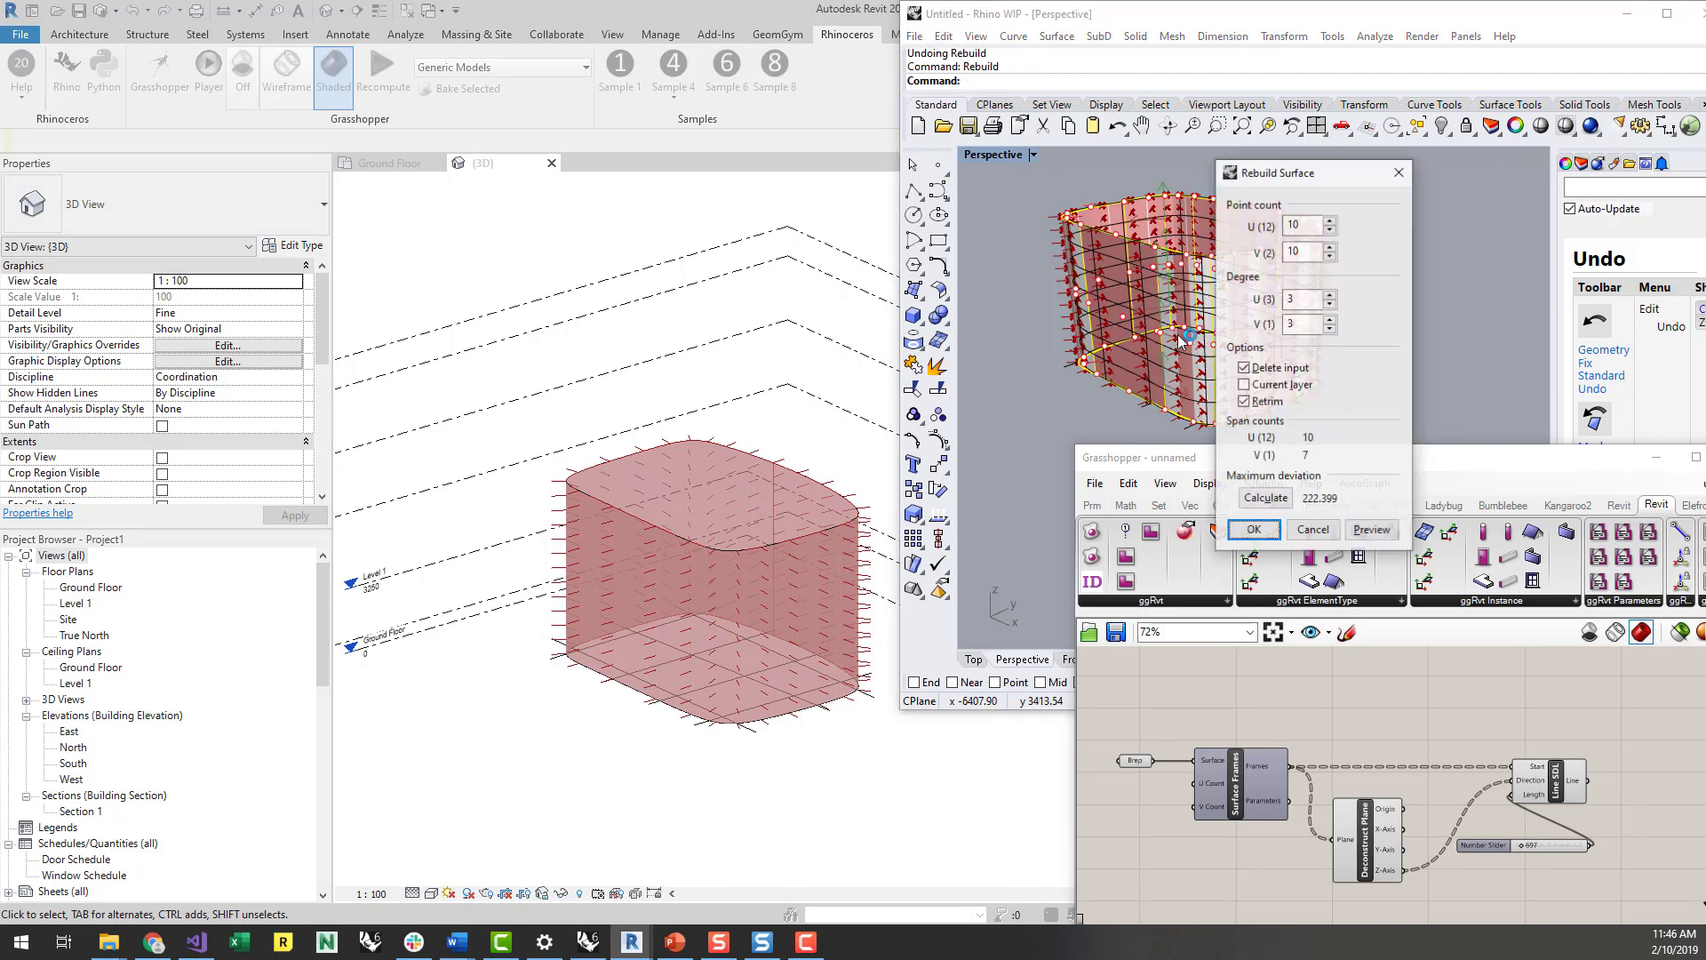
click(1248, 530)
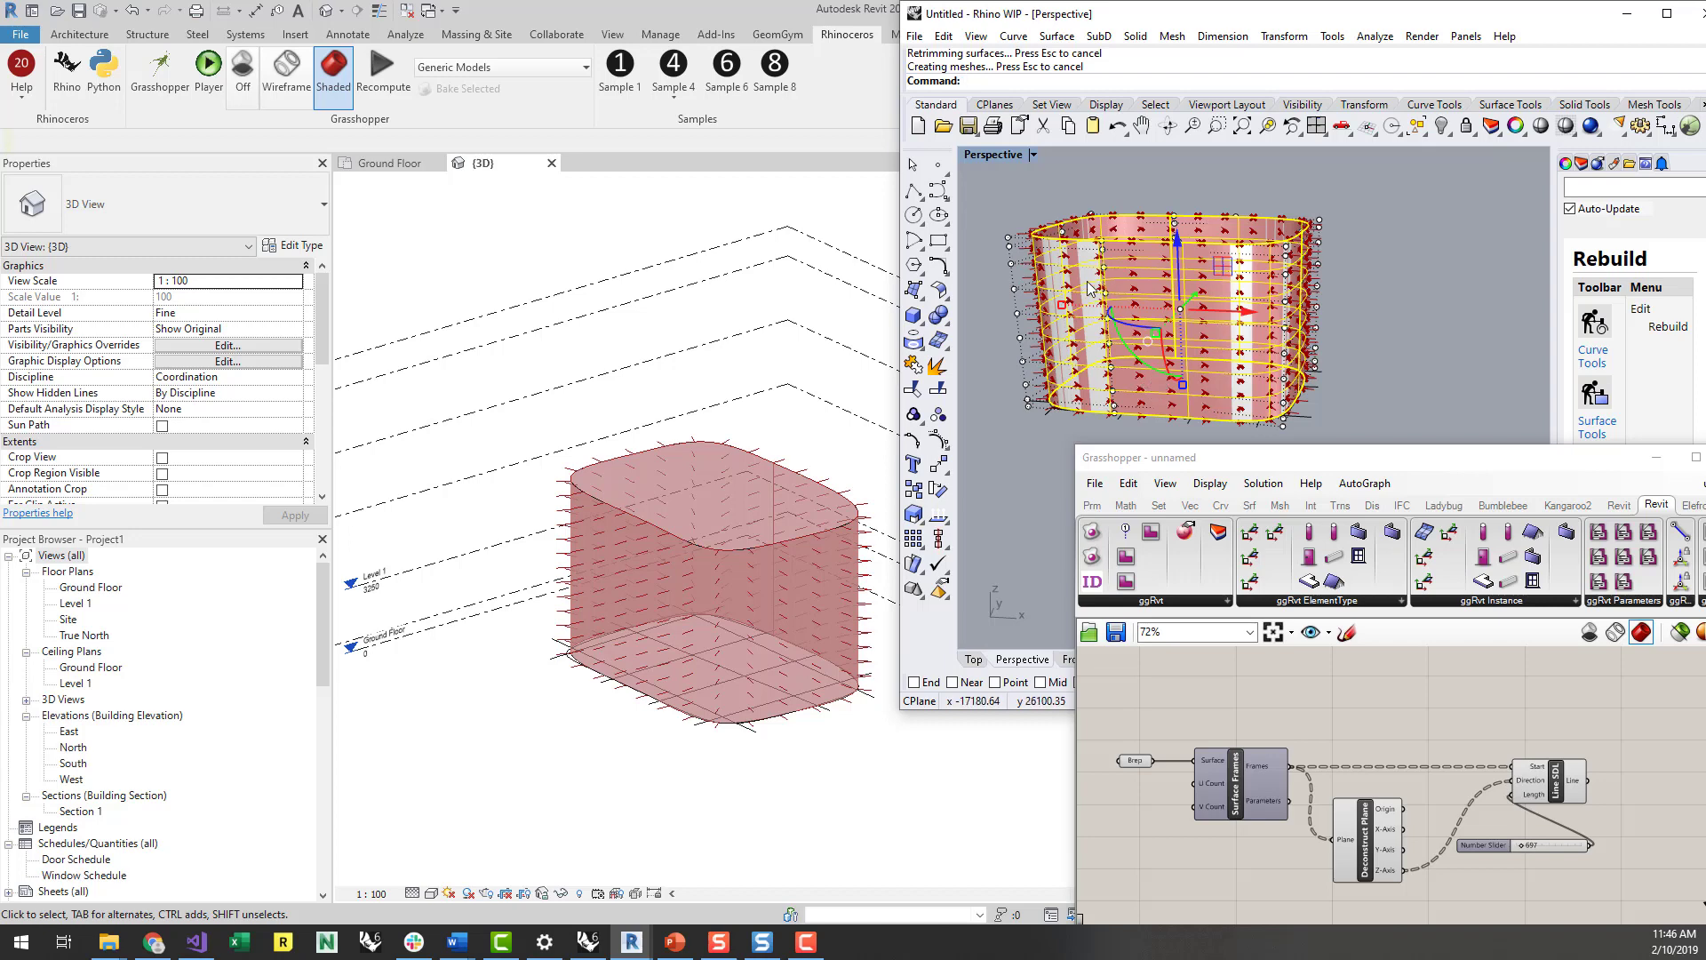
Step: Undo the last change and push control points on the rebuilt surface's near corner inward to dent the wall
key(ctrl+z)
click(1107, 323)
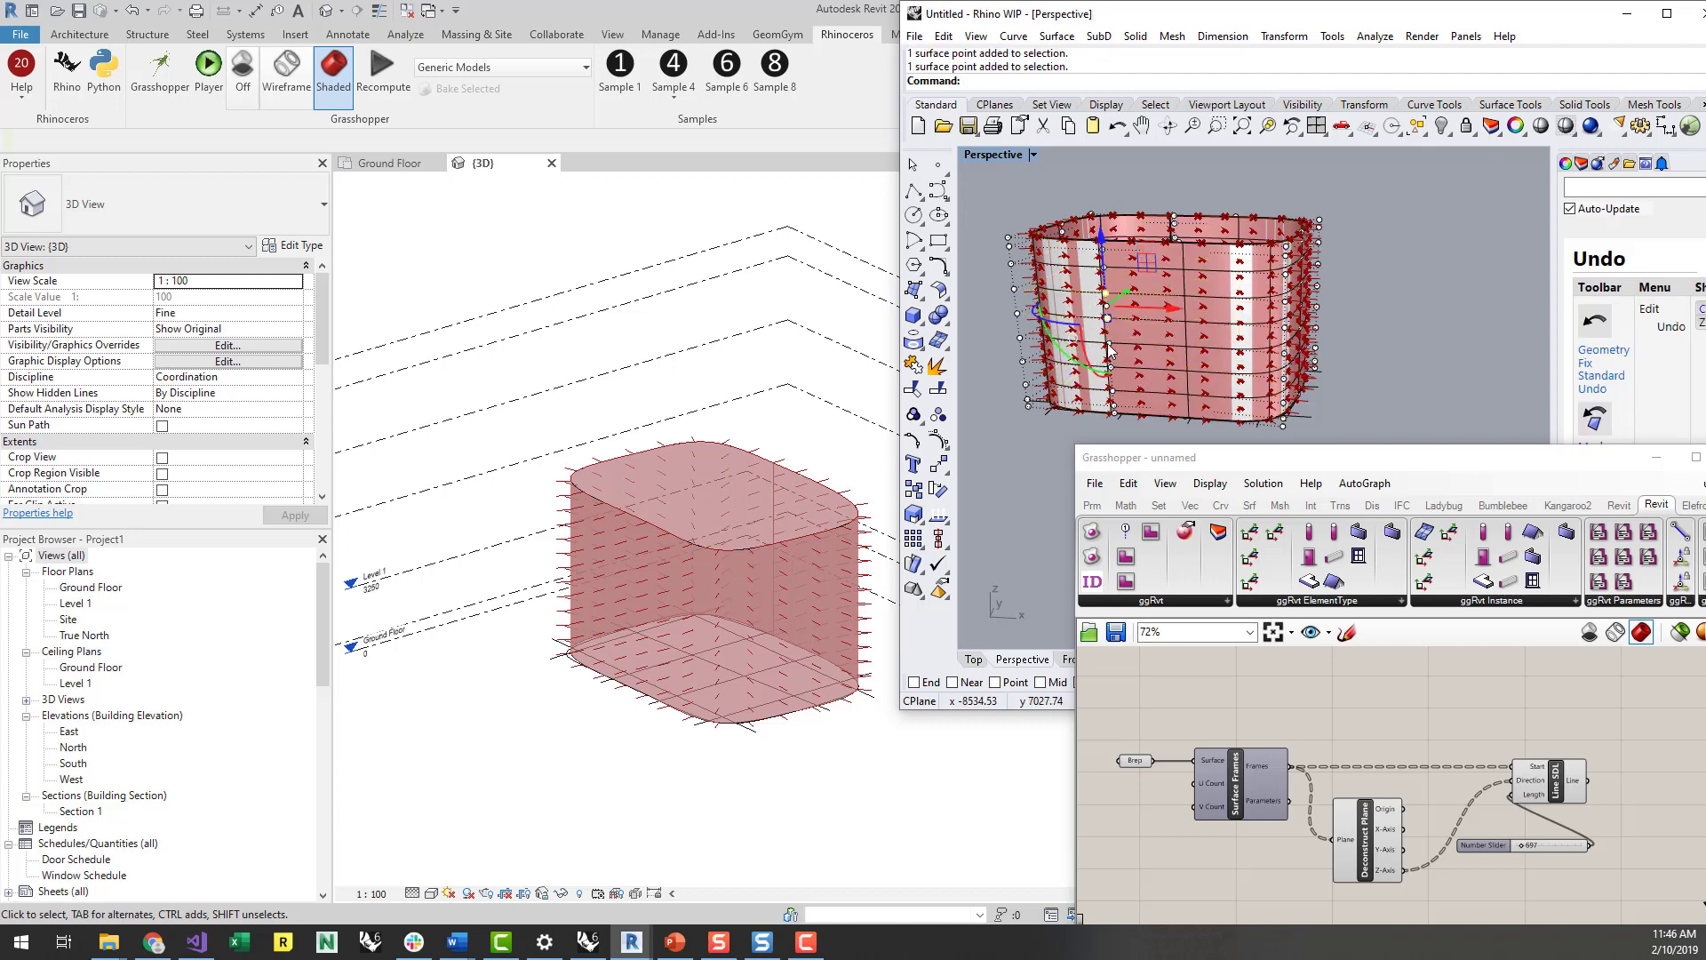
drag(1113, 321, 1155, 271)
Step: Pull two control points on the adjoining wall outward along the red gumball axis to make it bulge, and clear the selection
right_drag(1394, 348, 1277, 311)
click(1280, 289)
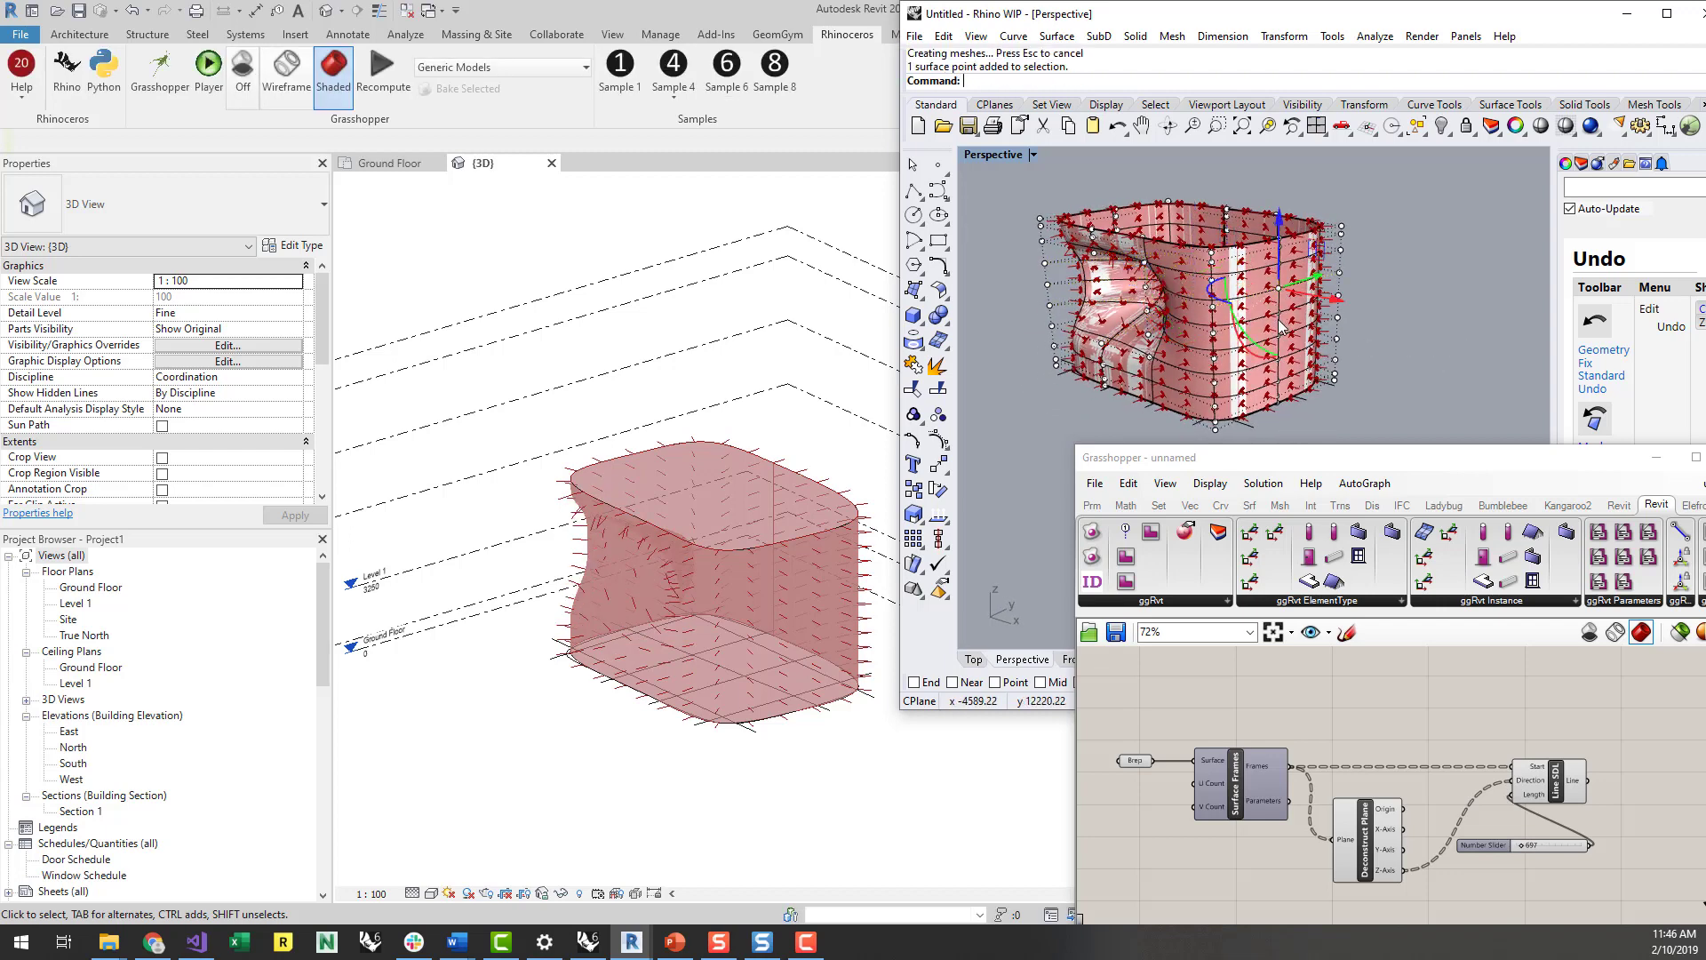
shift+click(1279, 316)
drag(1321, 309, 1381, 318)
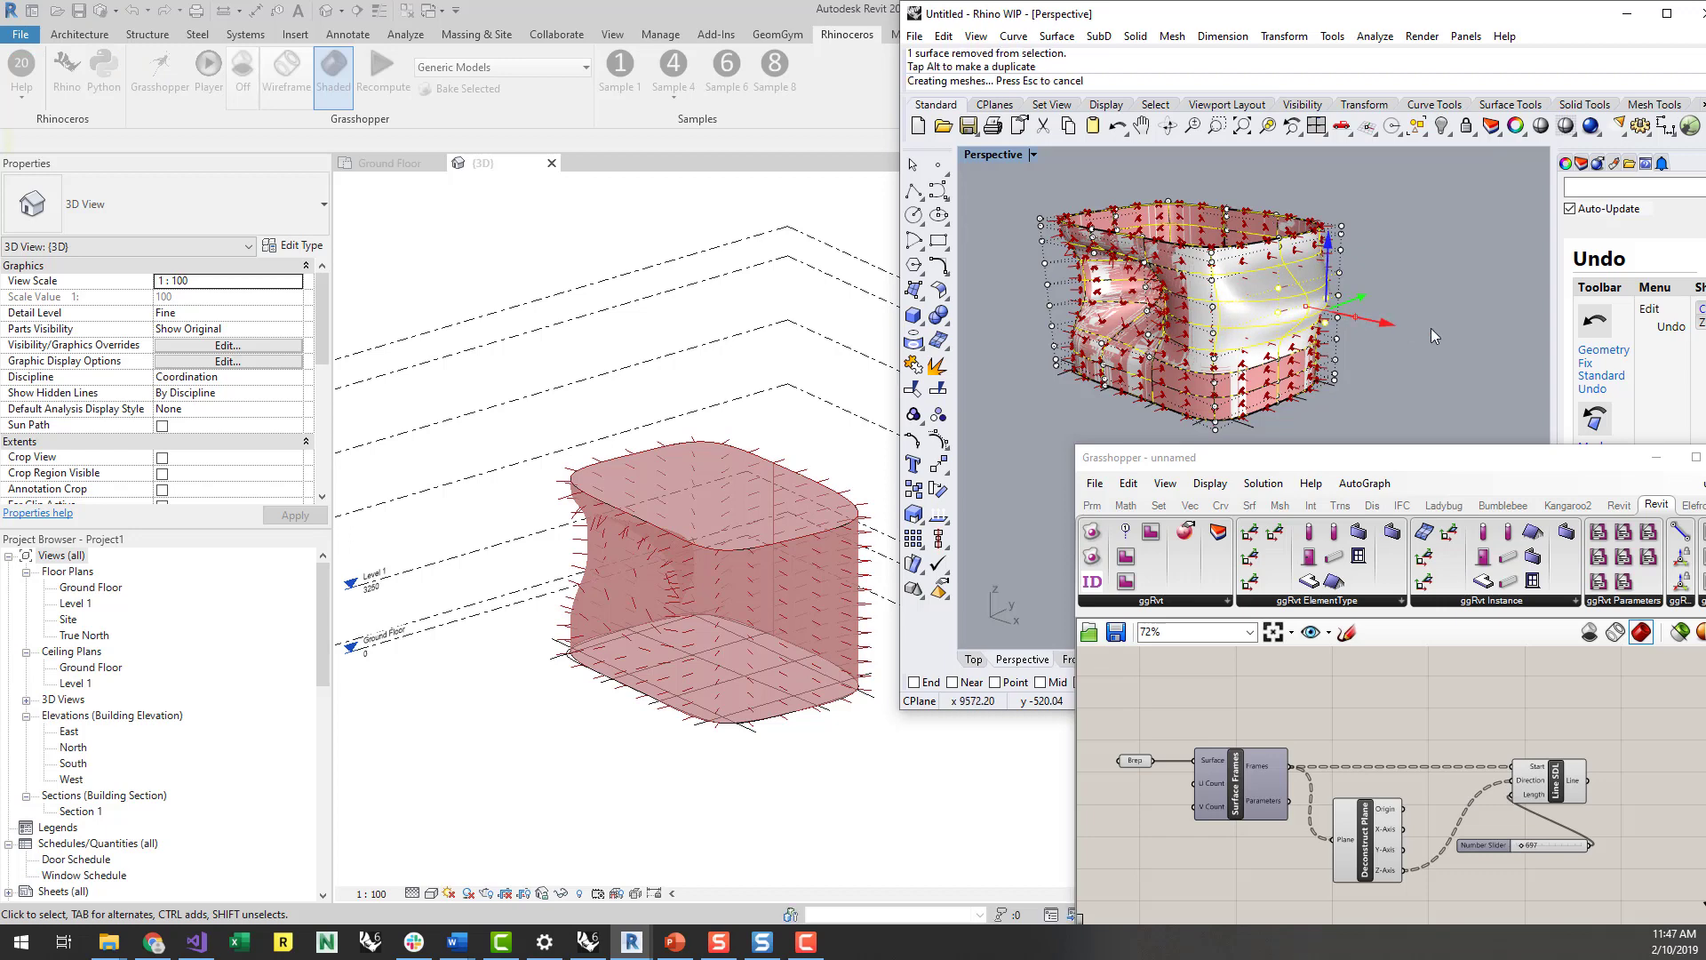
click(1486, 320)
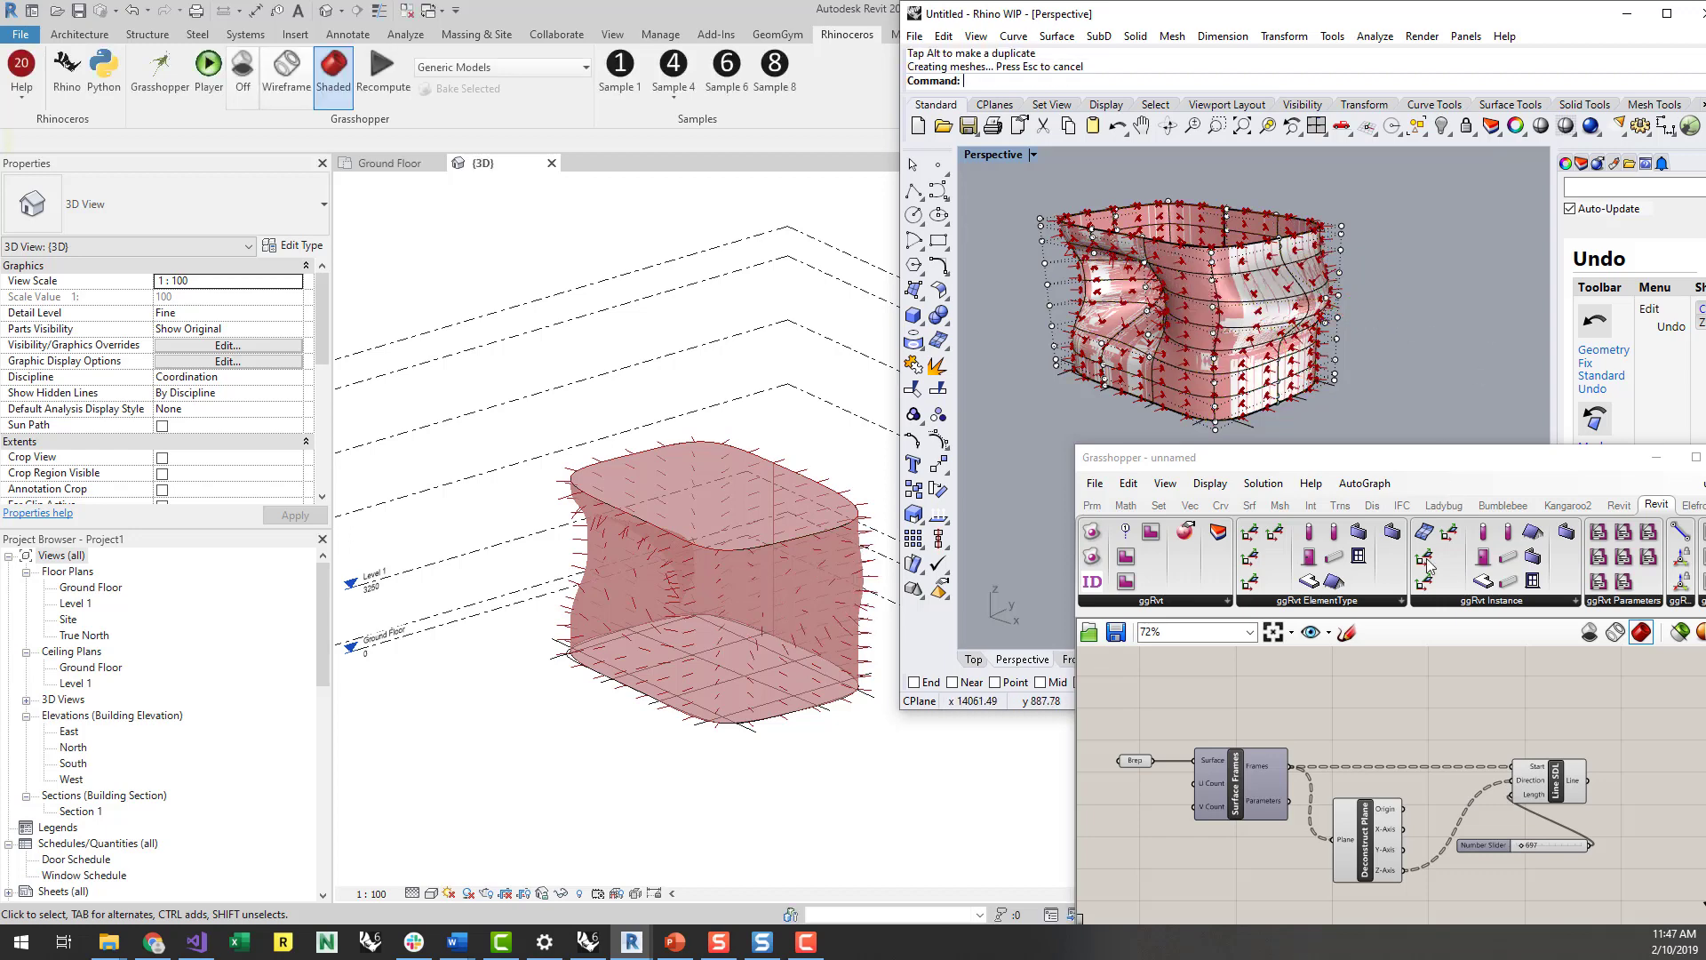
Step: Return to the Grasshopper definition and turn off its preview in Revit
click(1426, 710)
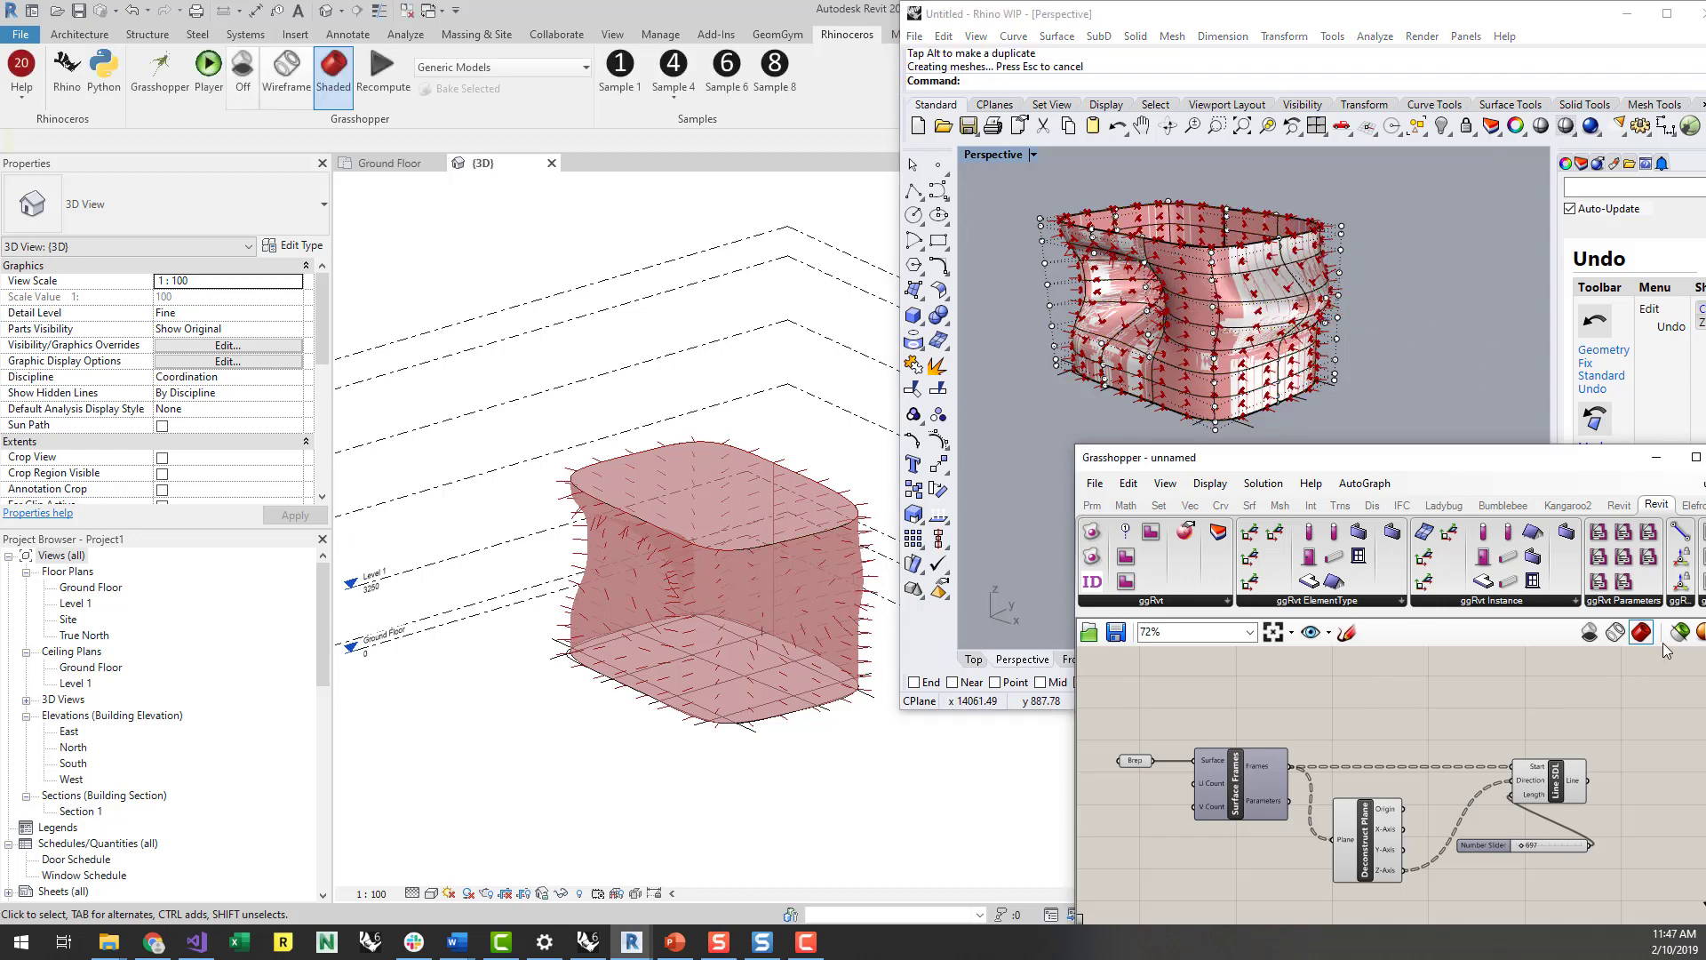
click(241, 71)
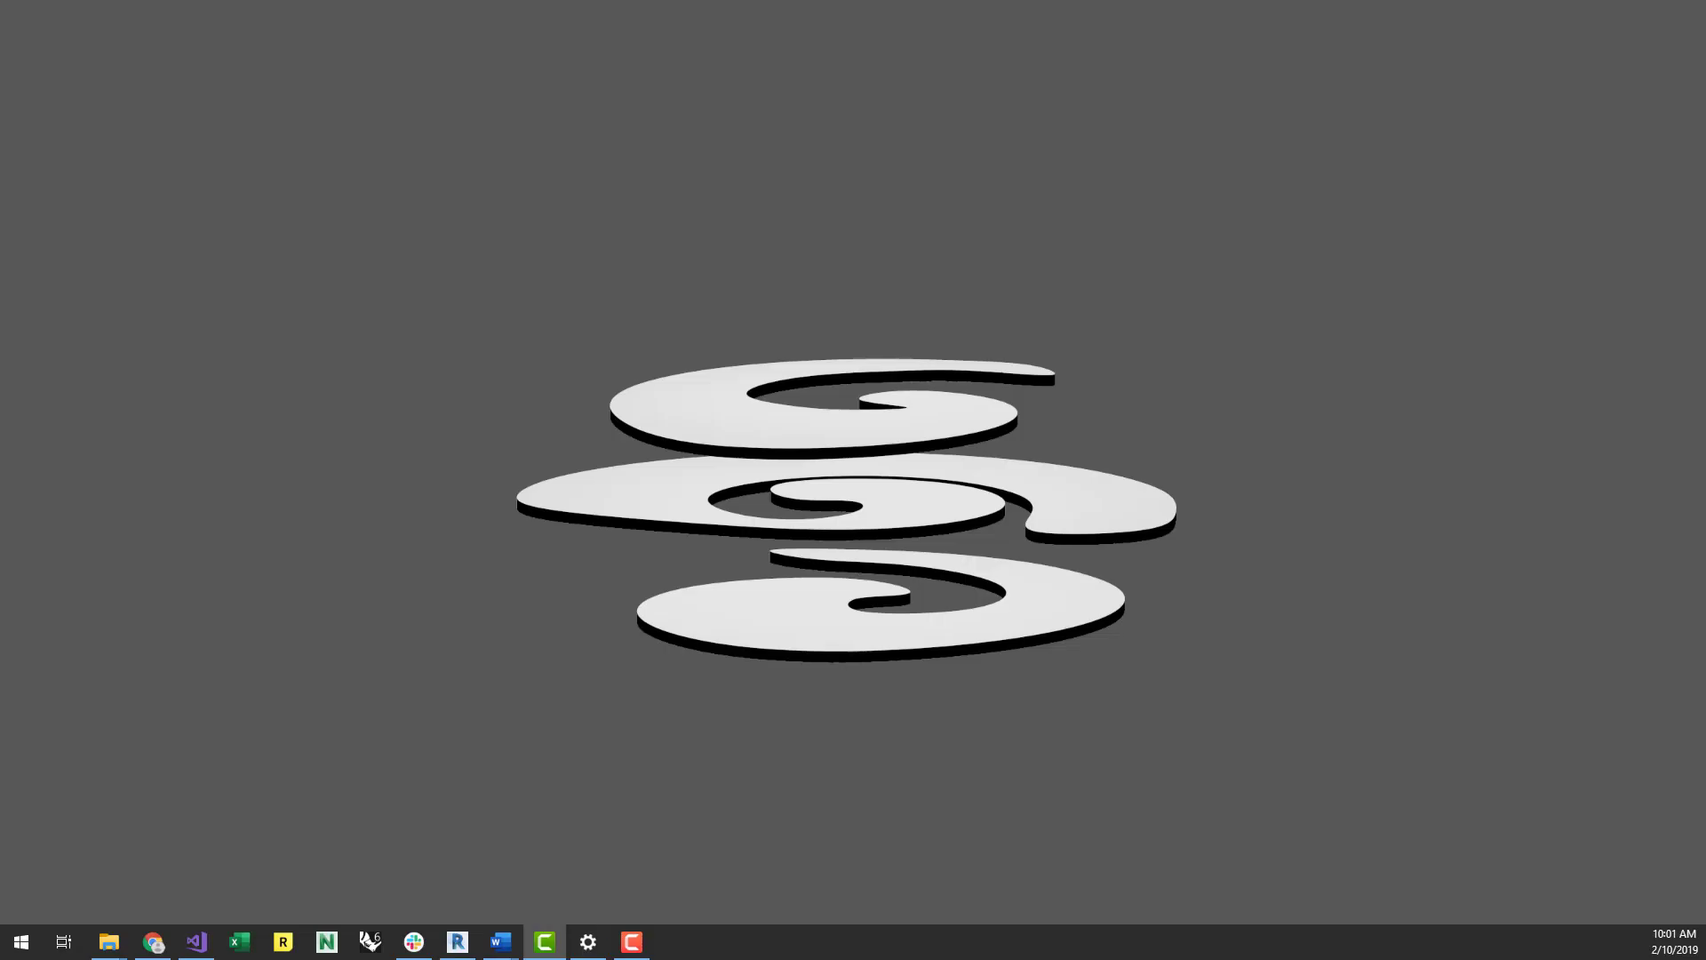
Step: Switch to Chrome and review the mcneel/rhino.inside repository's address, folder list and README introduction
click(153, 944)
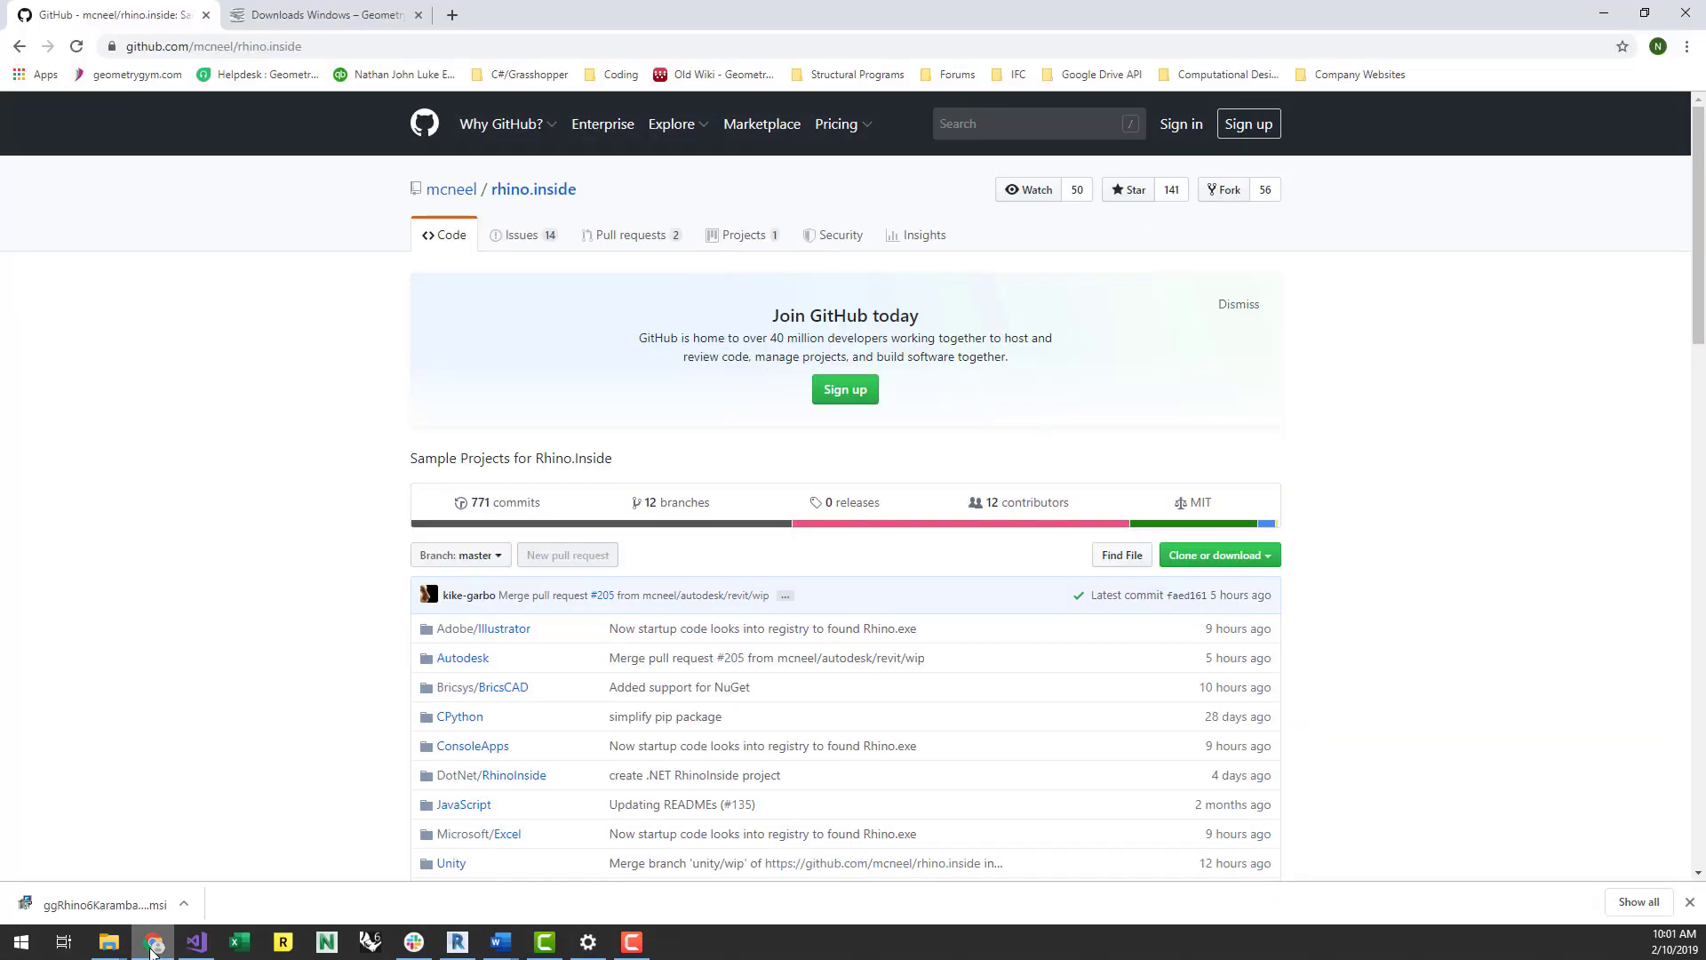
click(409, 48)
key(ctrl+a)
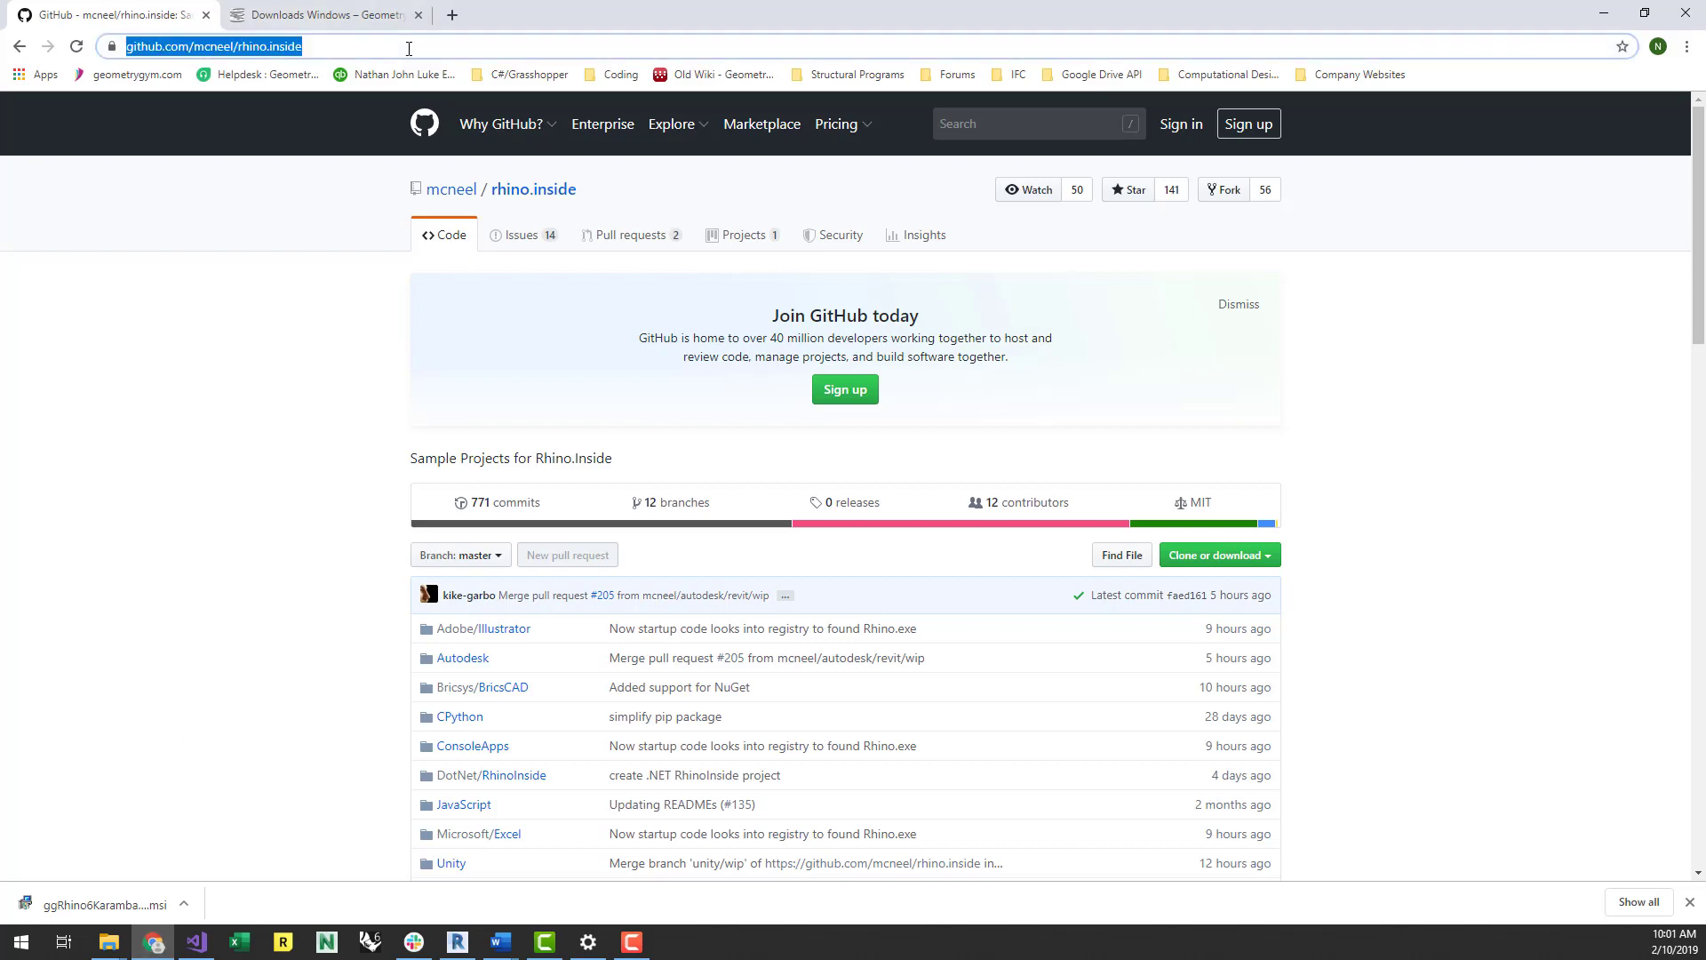
click(322, 482)
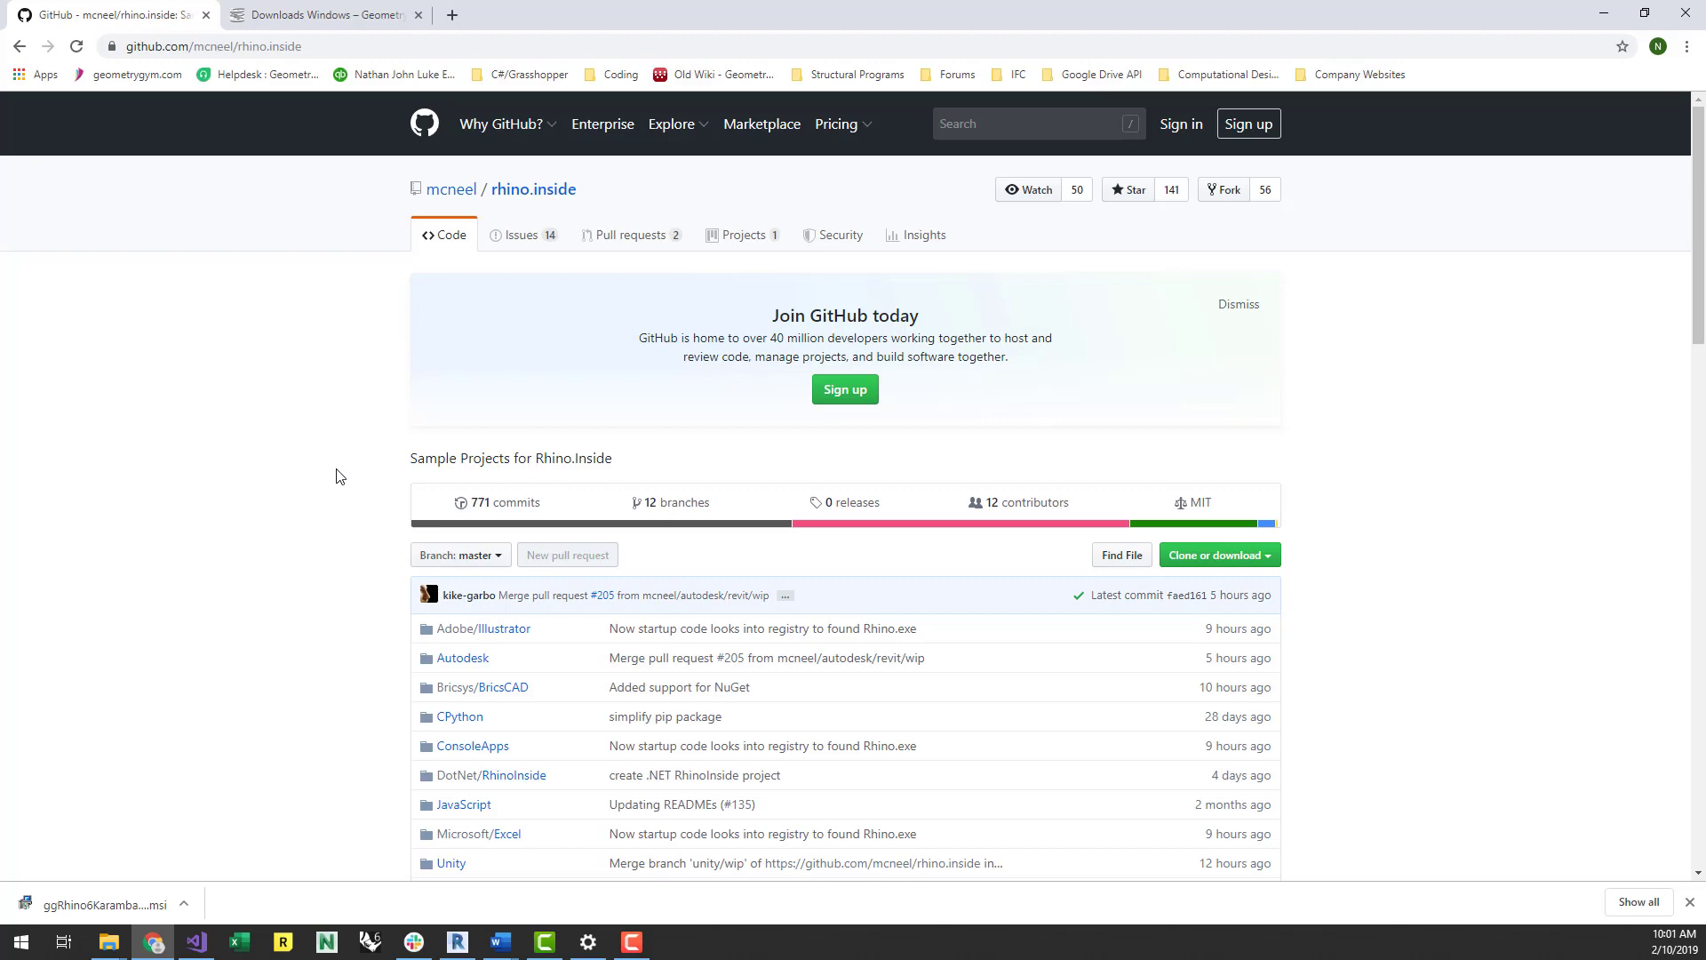
scroll(337, 477, down, 3)
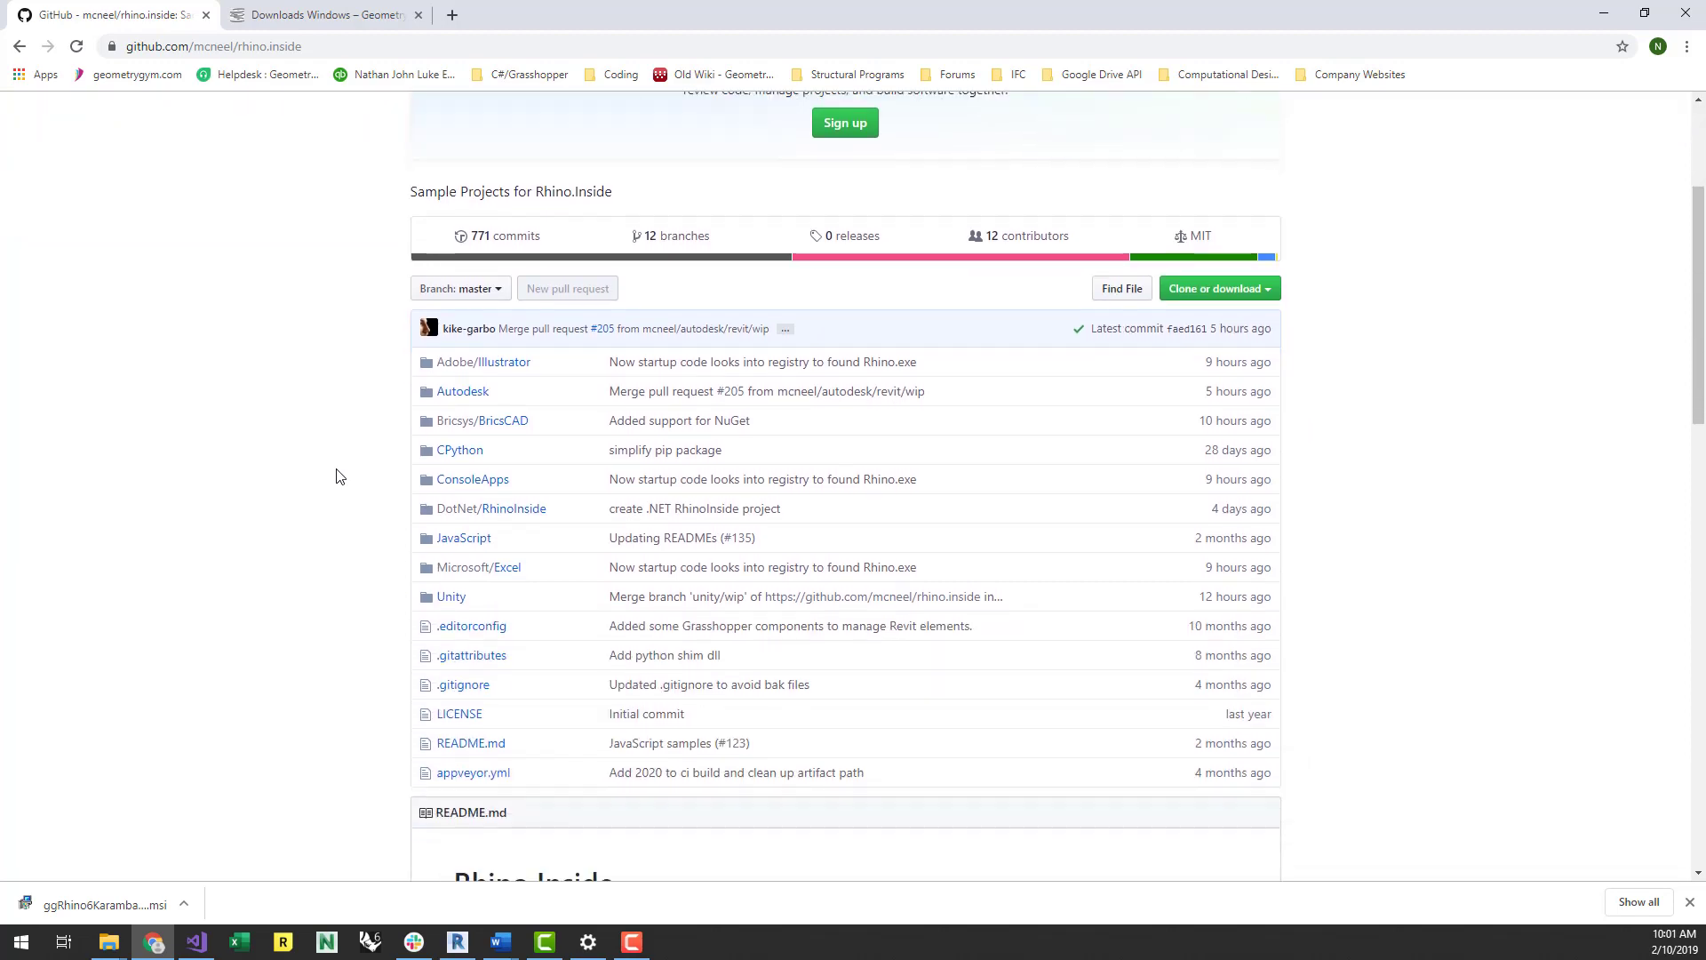
scroll(337, 477, down, 7)
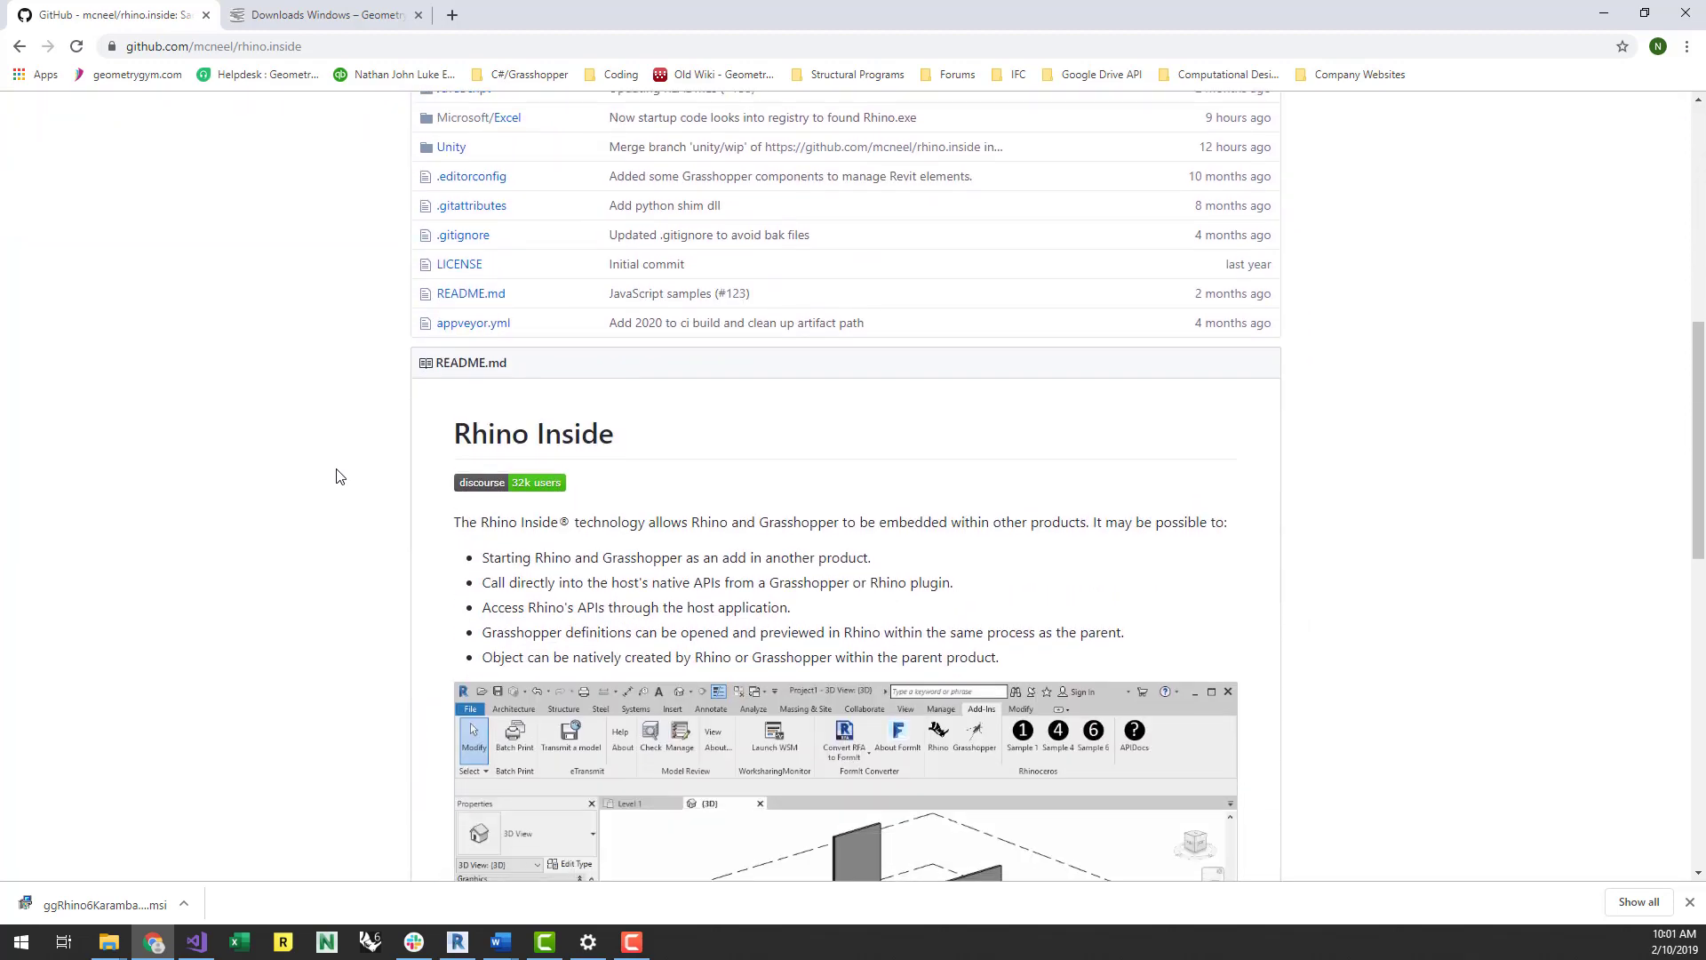
scroll(337, 477, up, 7)
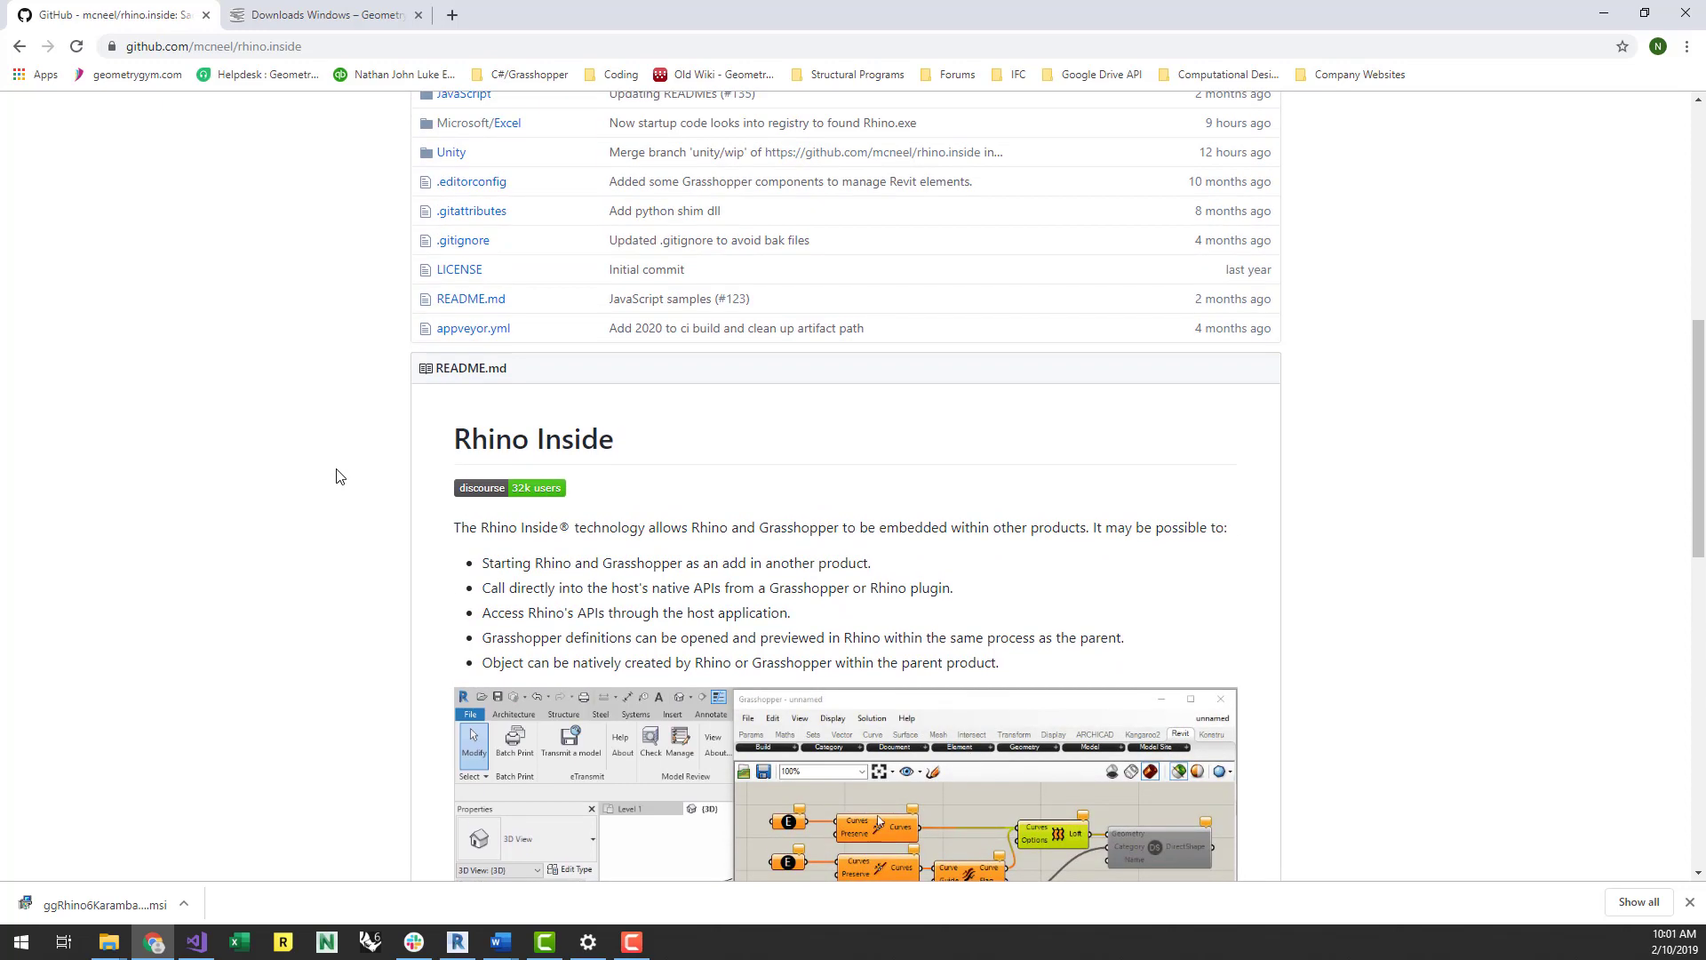
Step: Open the repository's Autodesk/Revit folder and go to the Getting started section of its README
click(484, 391)
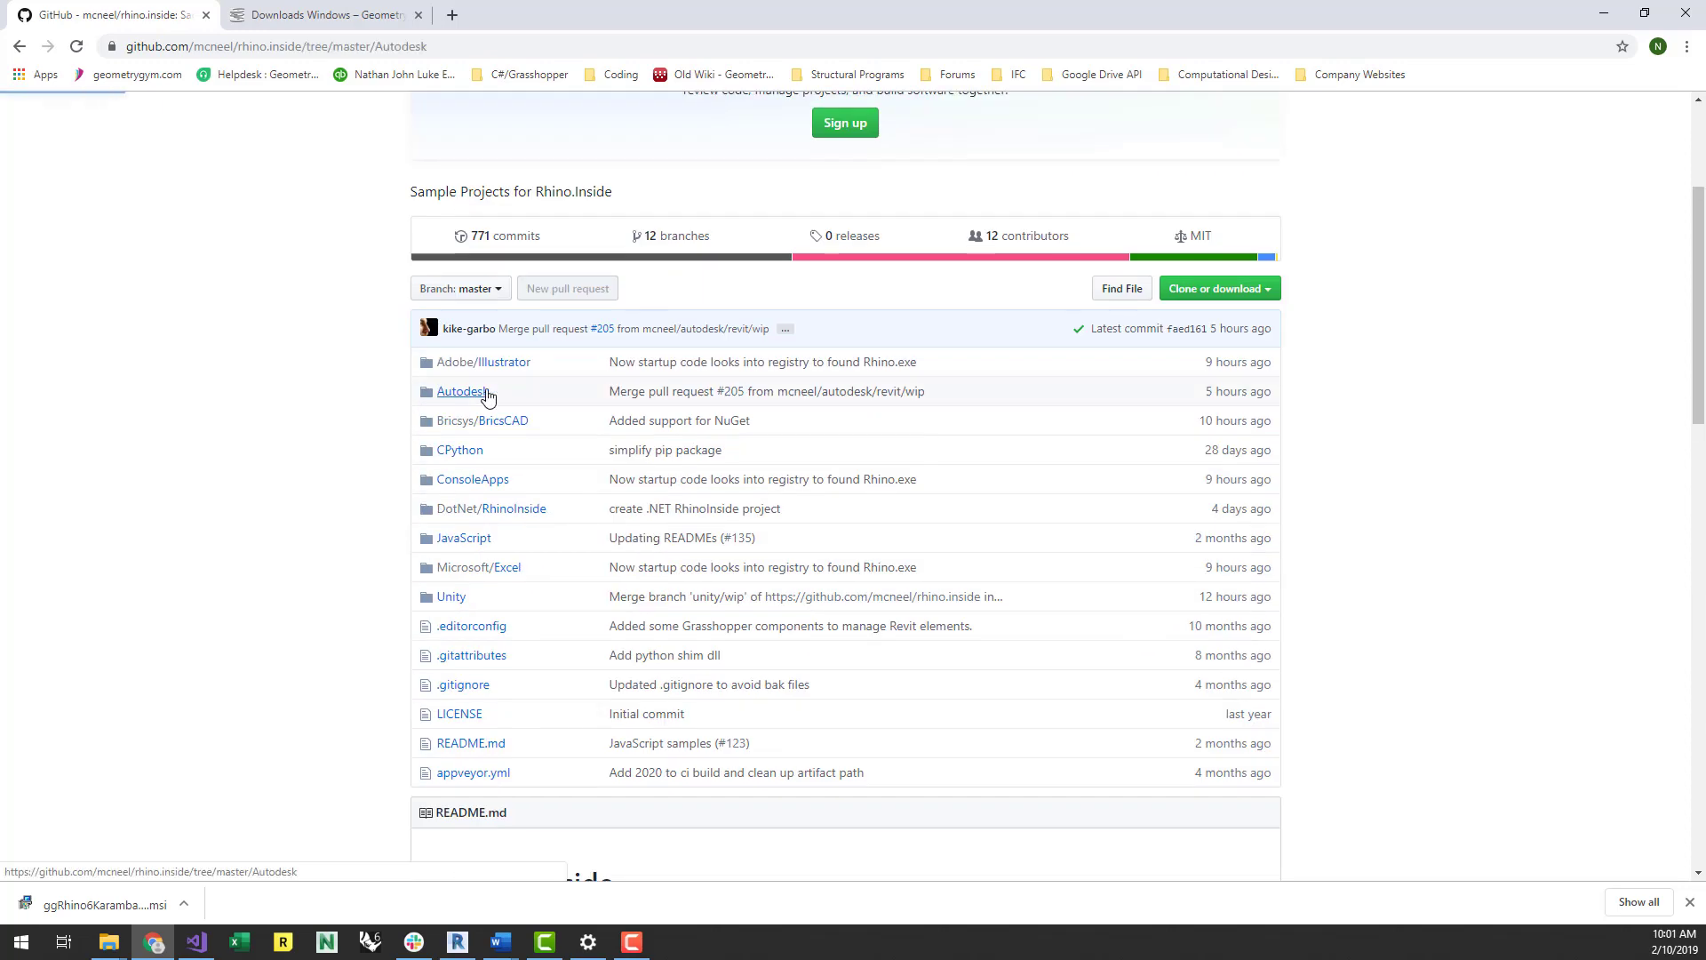
click(457, 419)
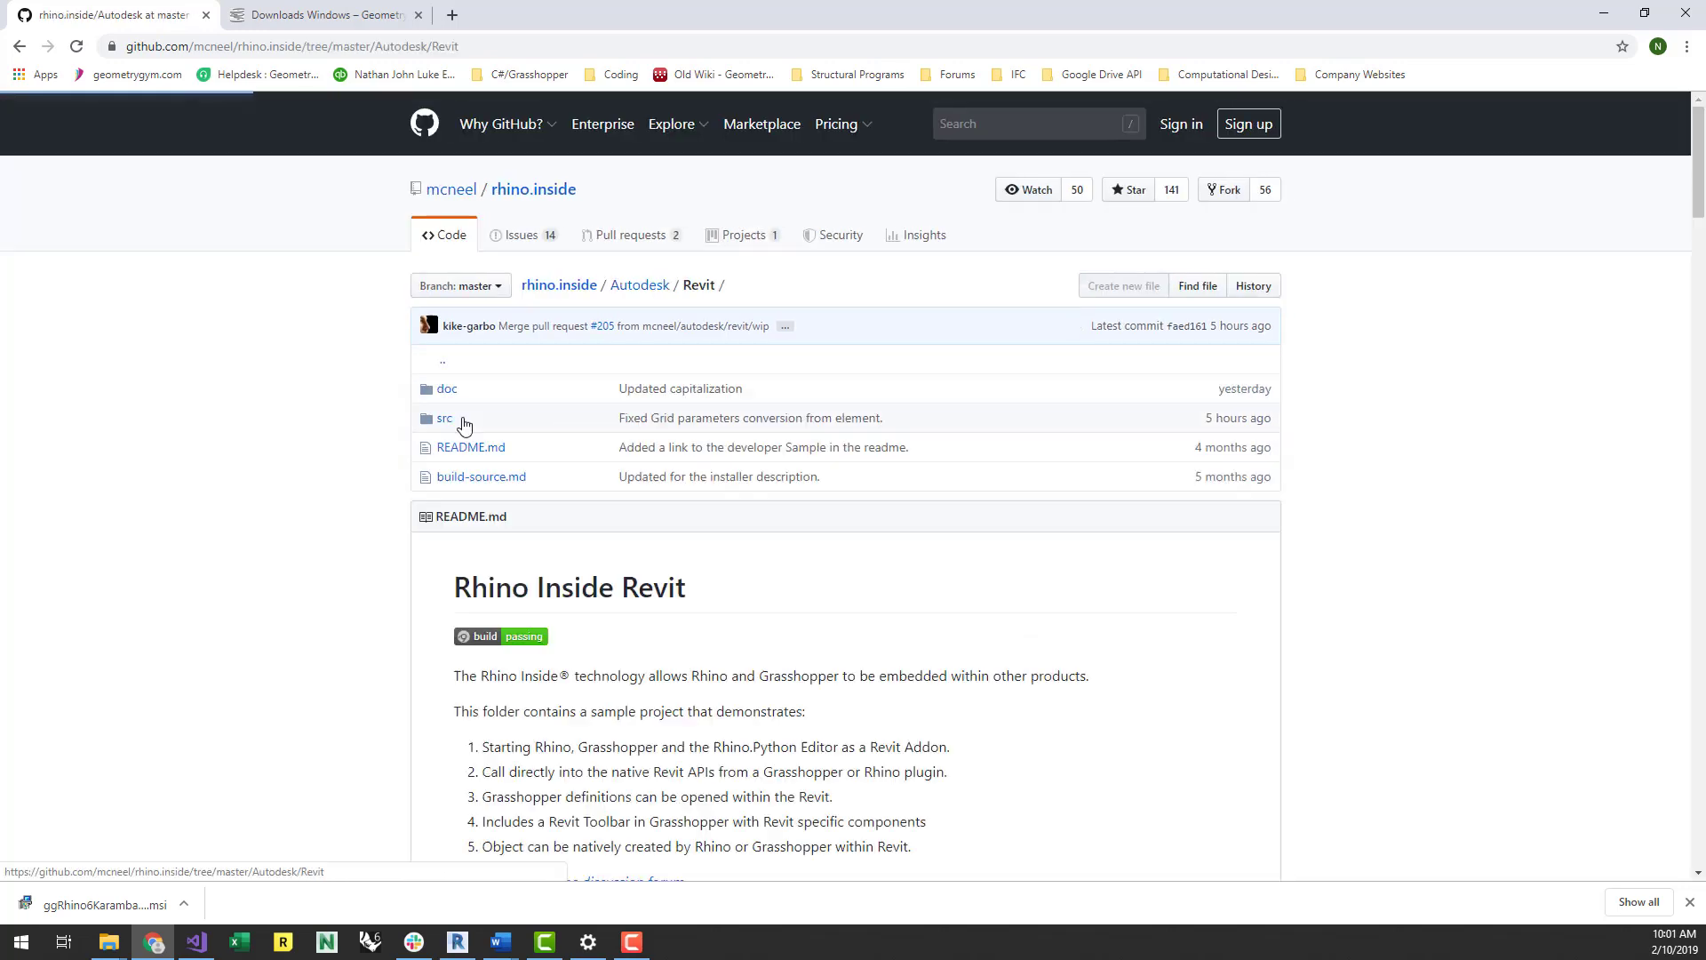
scroll(1448, 444, down, 1)
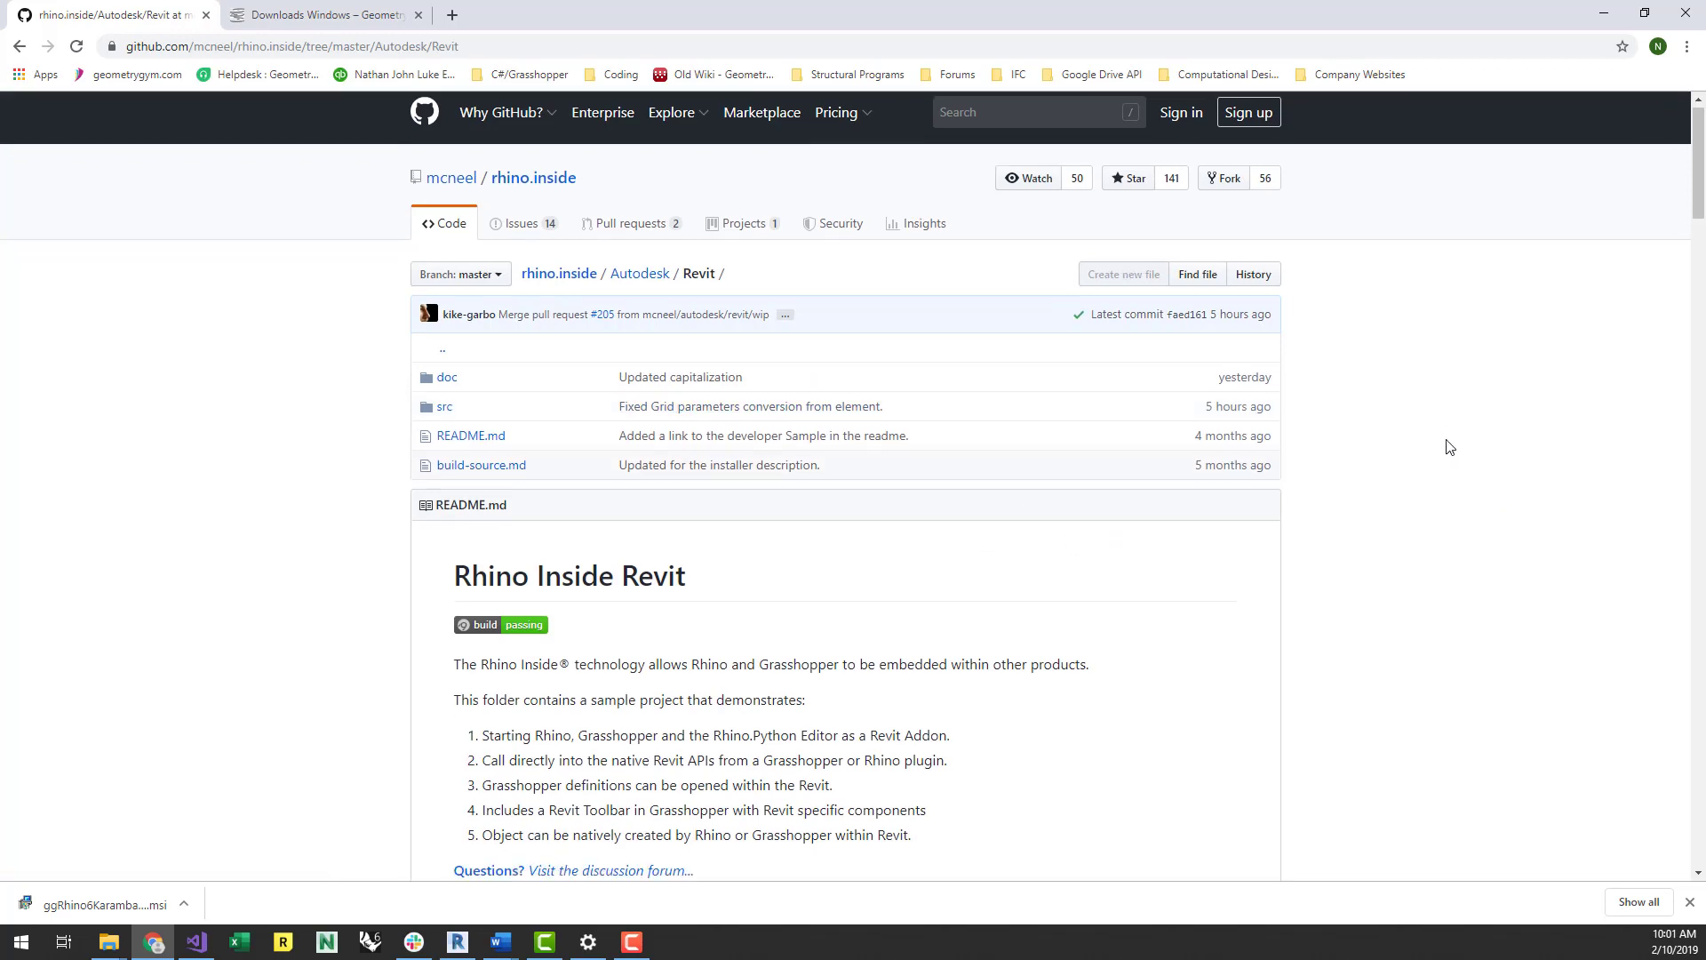
scroll(1434, 447, down, 4)
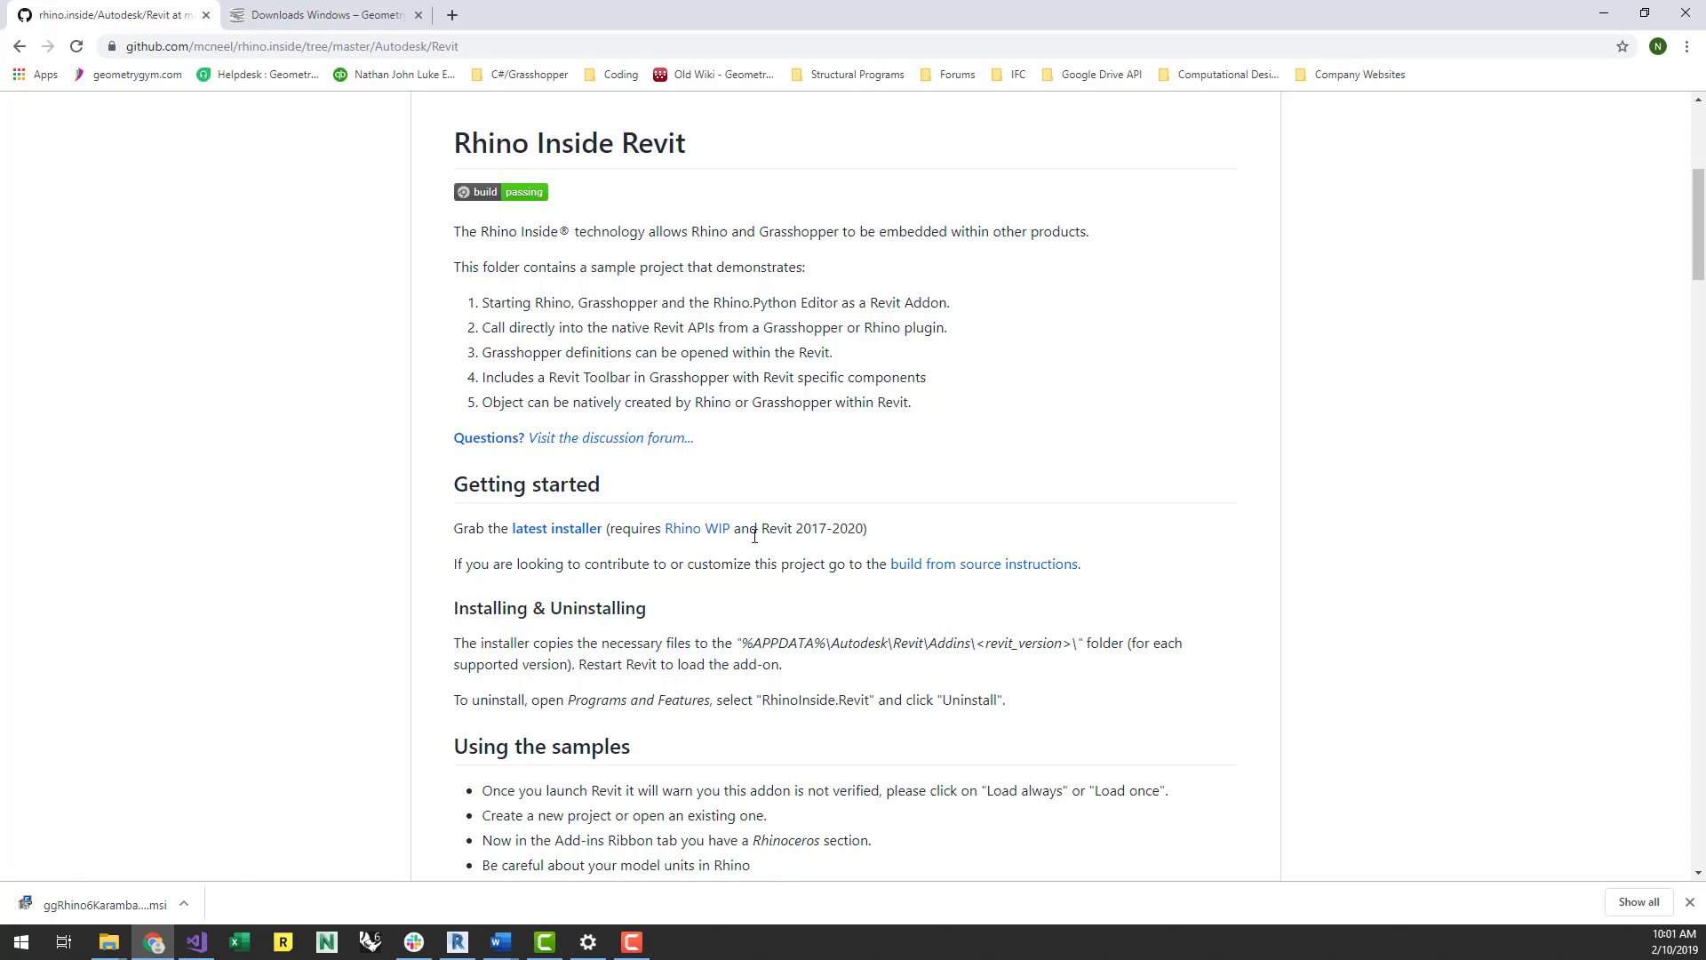
Step: Check the linked Rhino WIP download page, return to the Rhino Inside Revit README and review its installer requirements
click(699, 533)
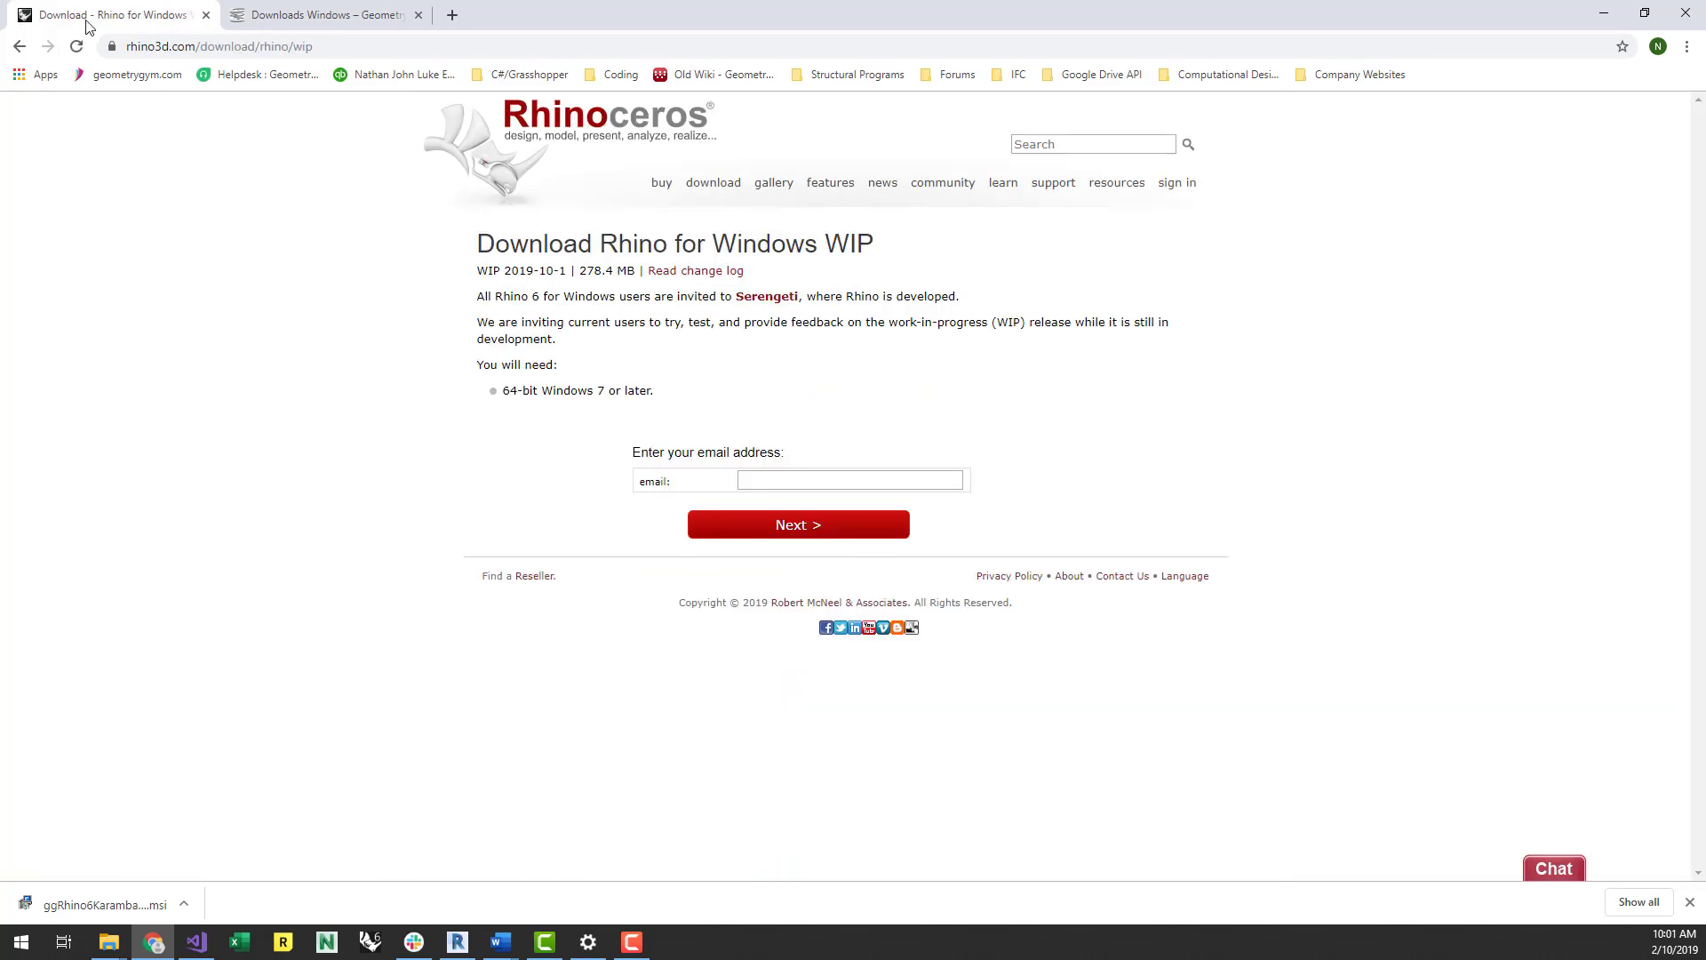
click(21, 47)
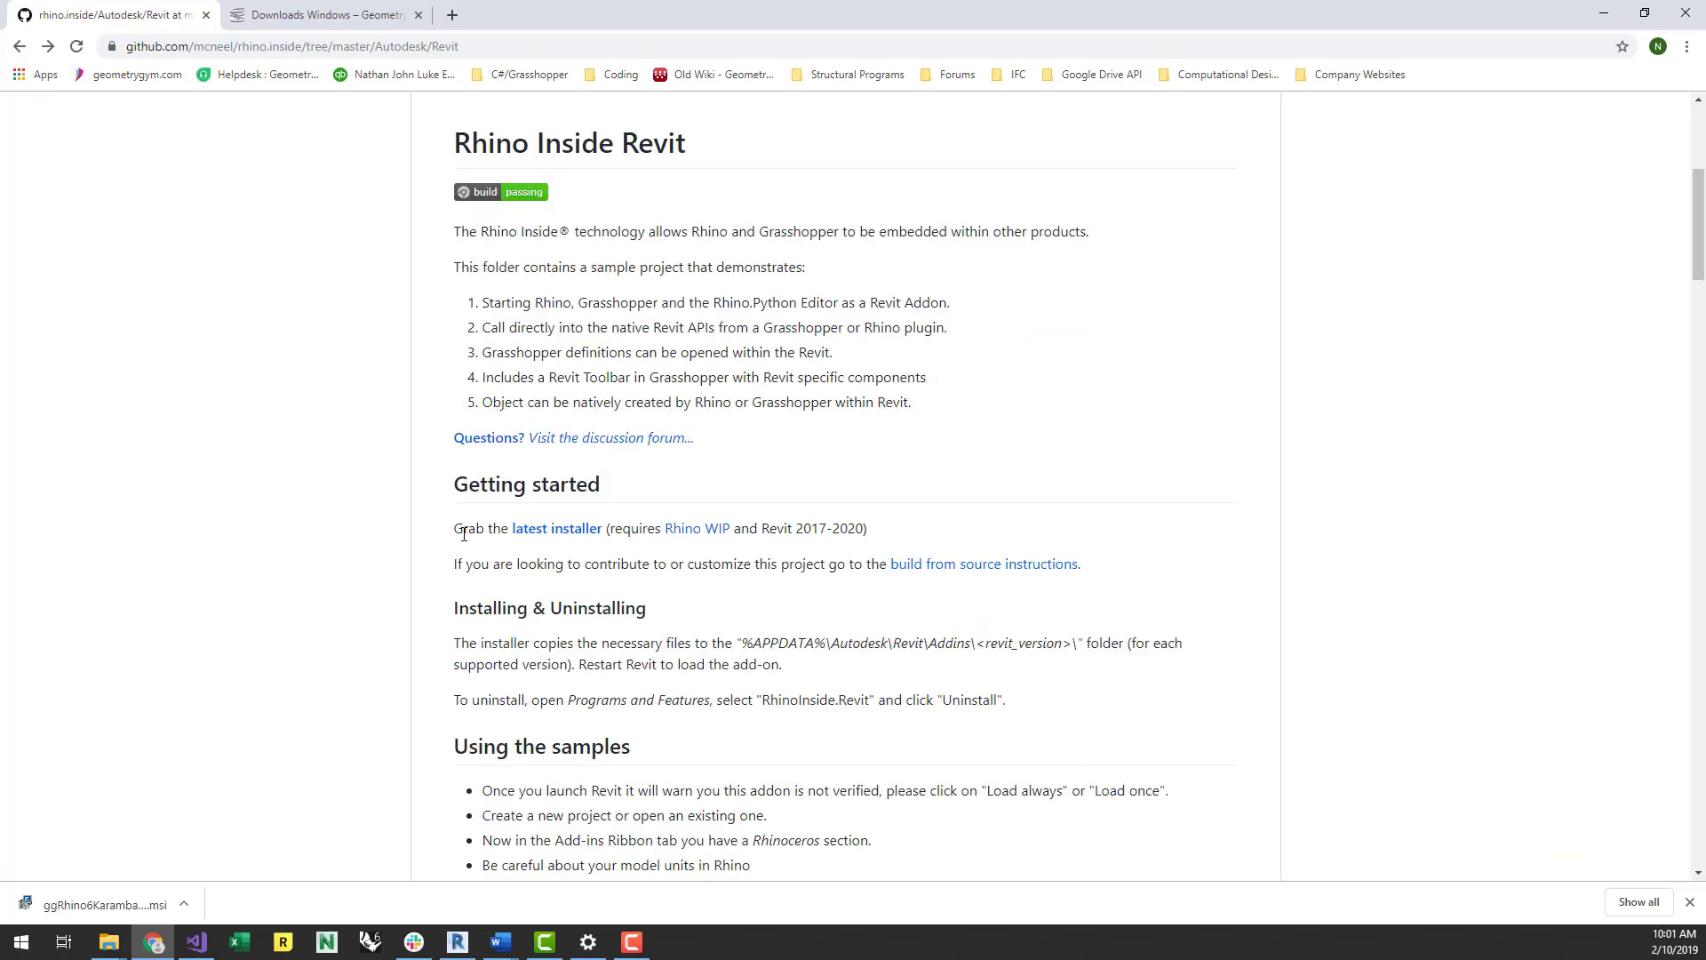
double_click(462, 531)
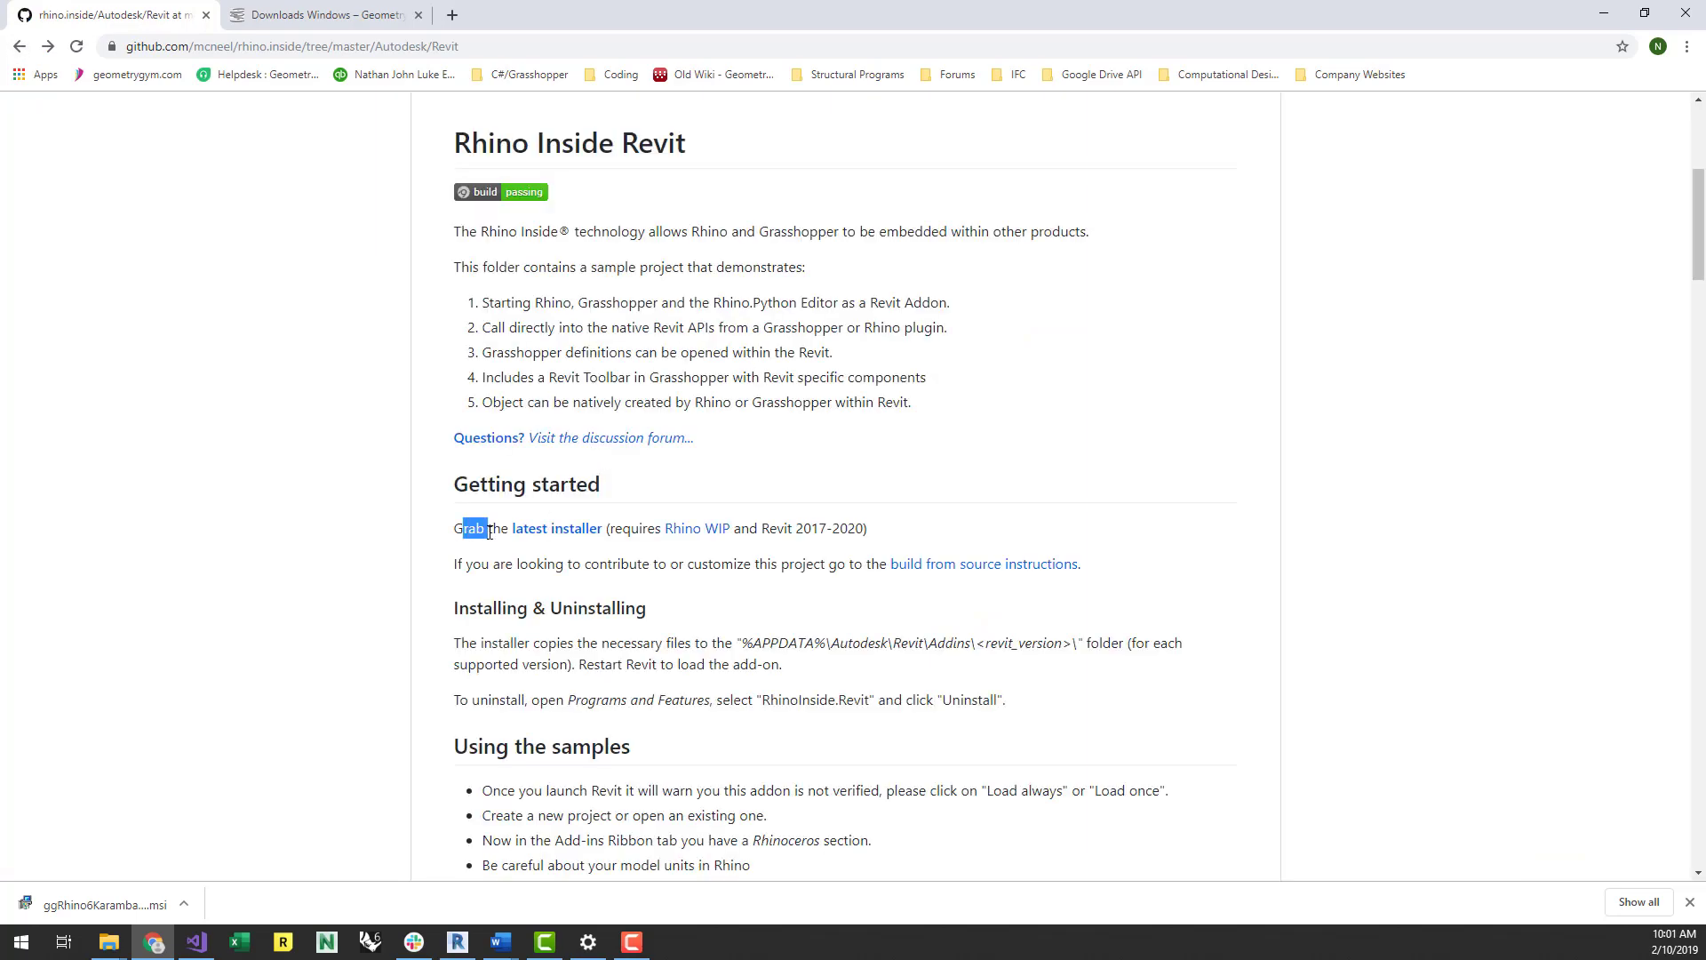
click(531, 557)
scroll(775, 572, up, 4)
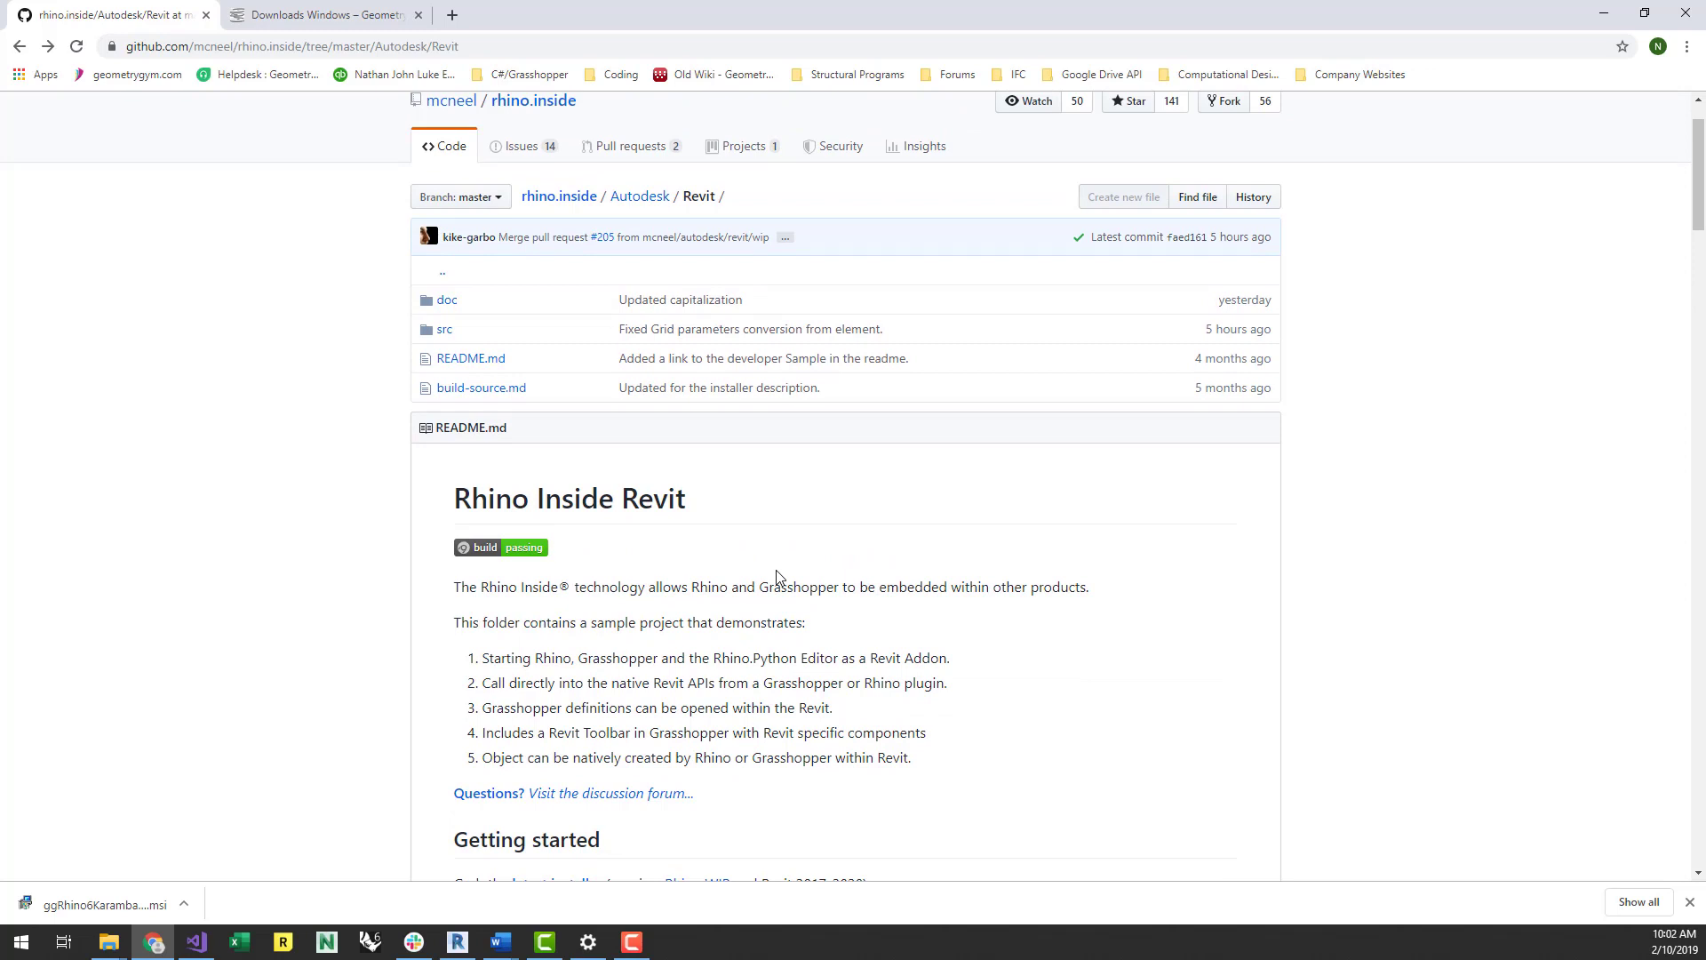
scroll(776, 577, down, 2)
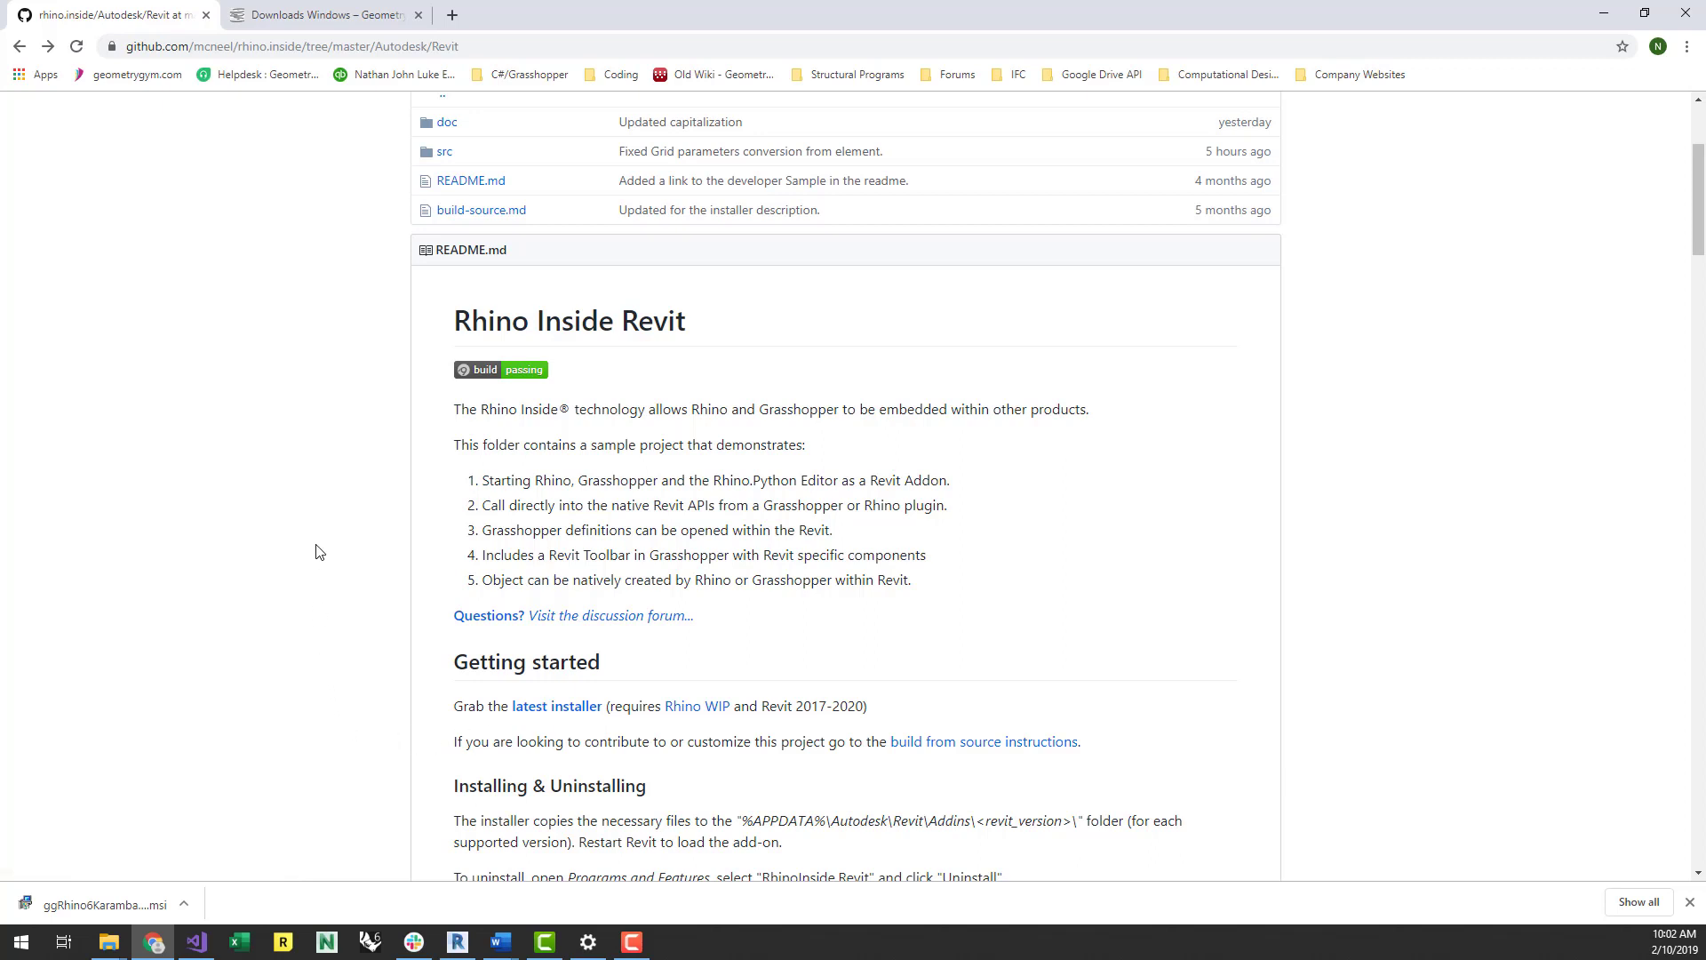
Step: Open GeometryGym's Downloads Windows page, request the ggRevit2020IFC v0.8.25.msi installer for Revit 2020 and close the extra tab
click(327, 18)
mouse_move(495, 312)
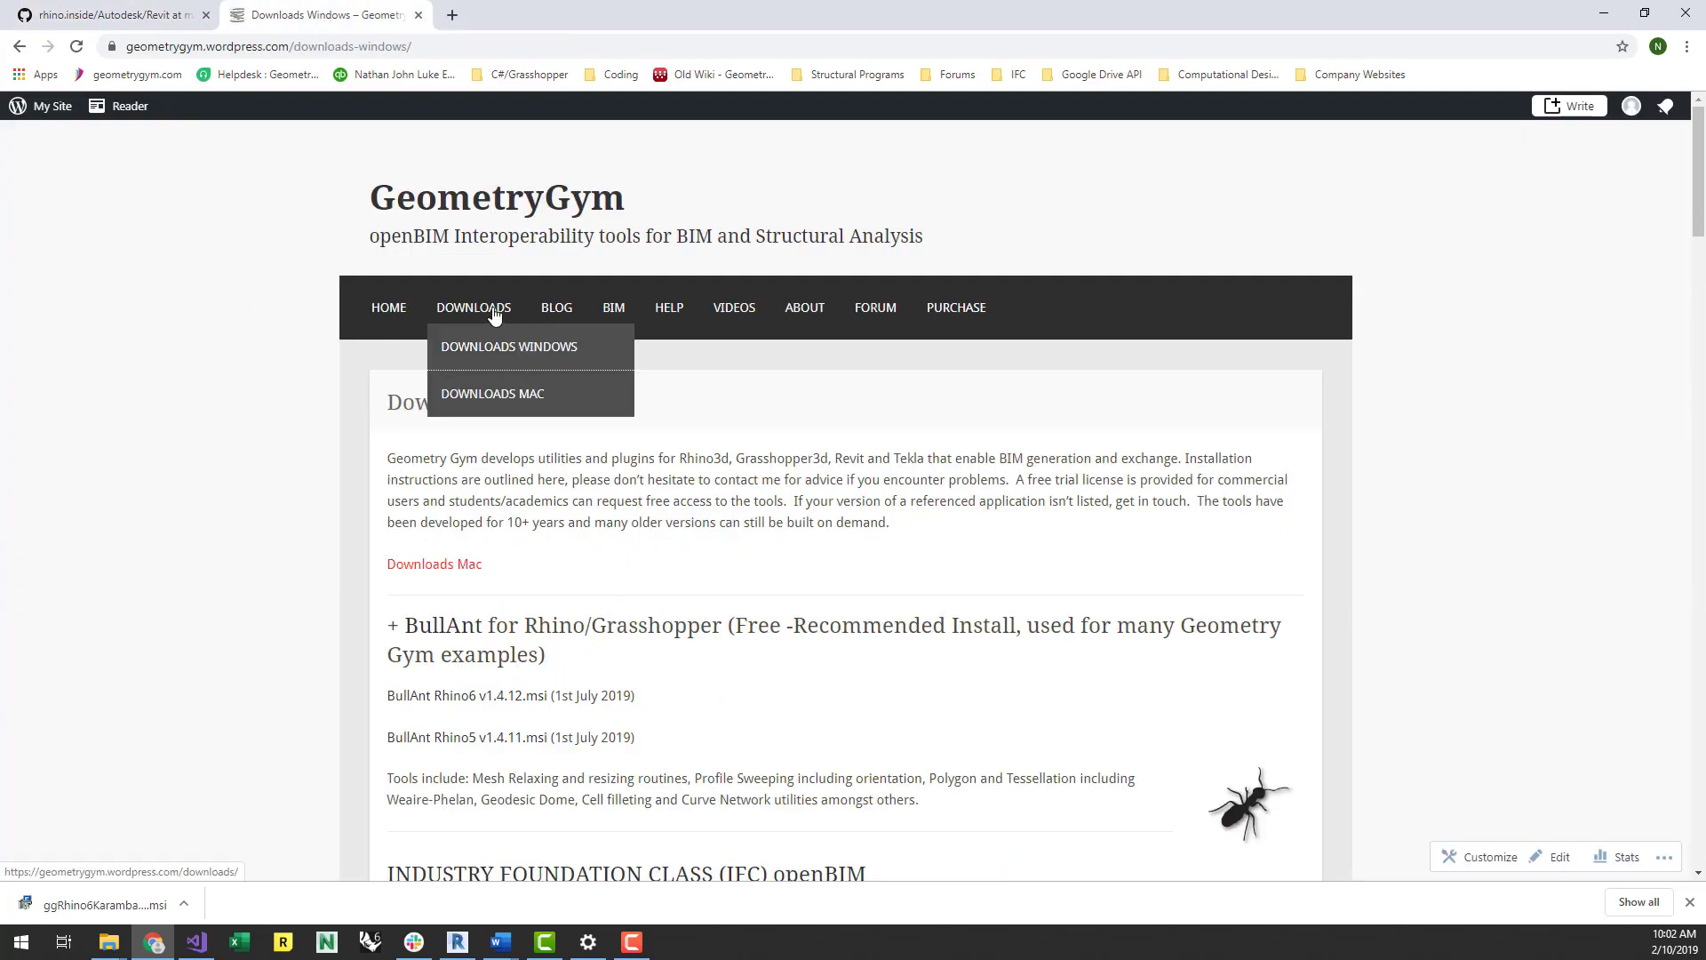
click(533, 348)
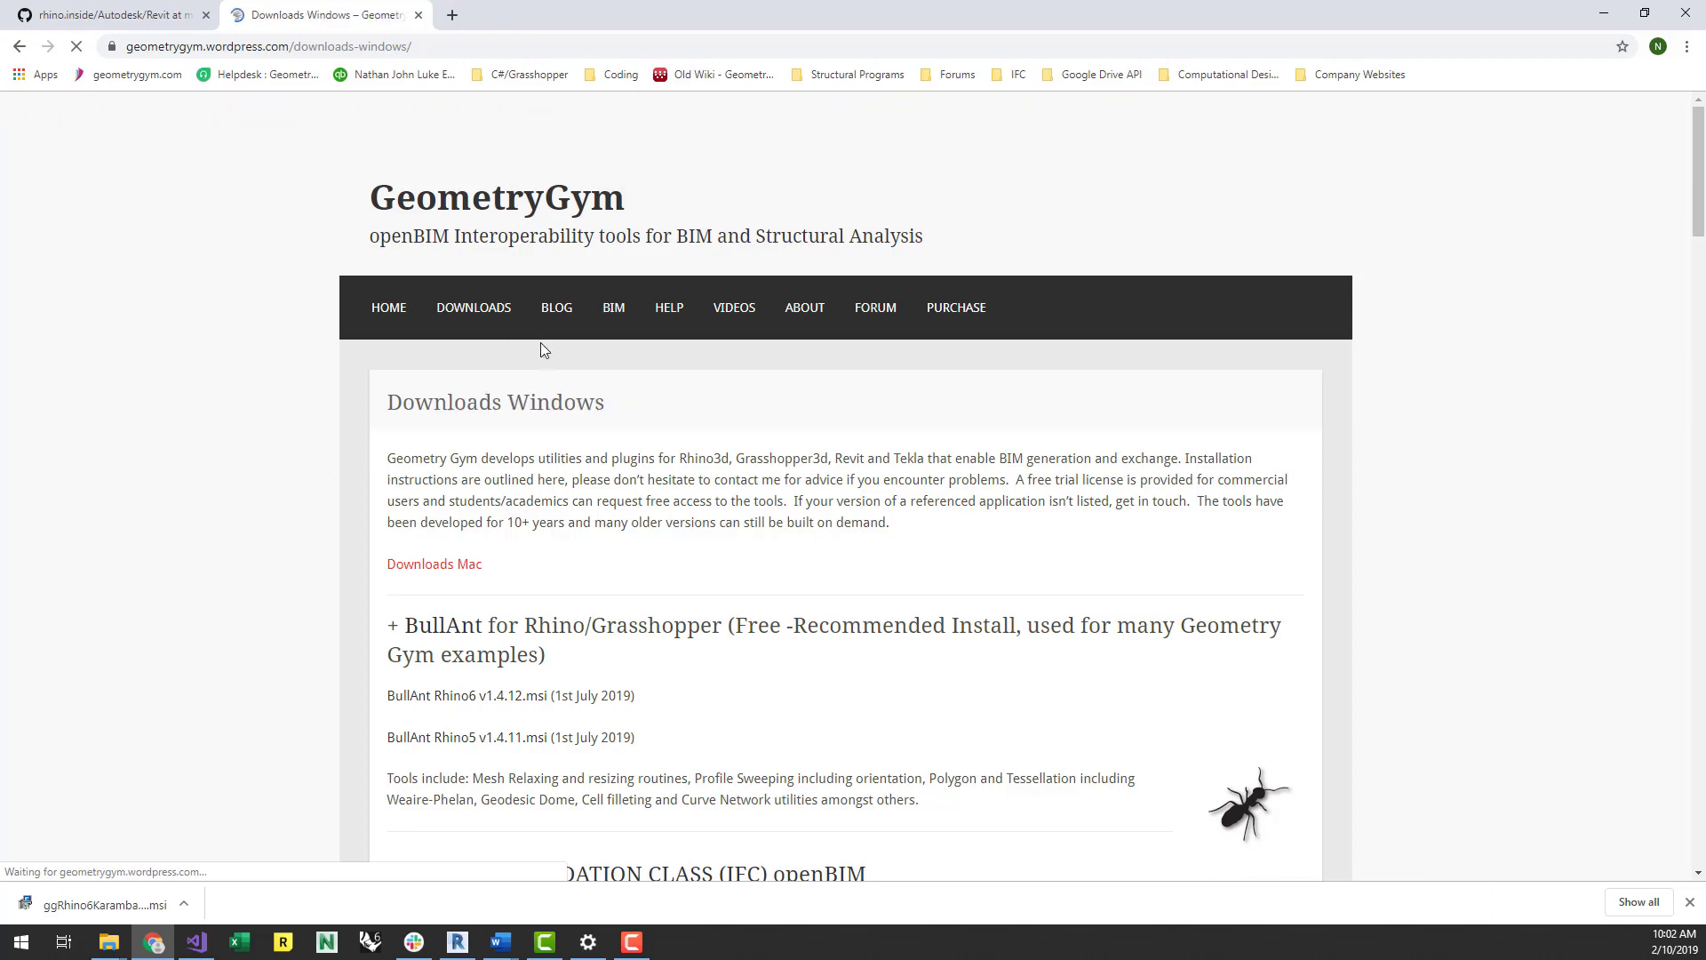
scroll(907, 443, down, 4)
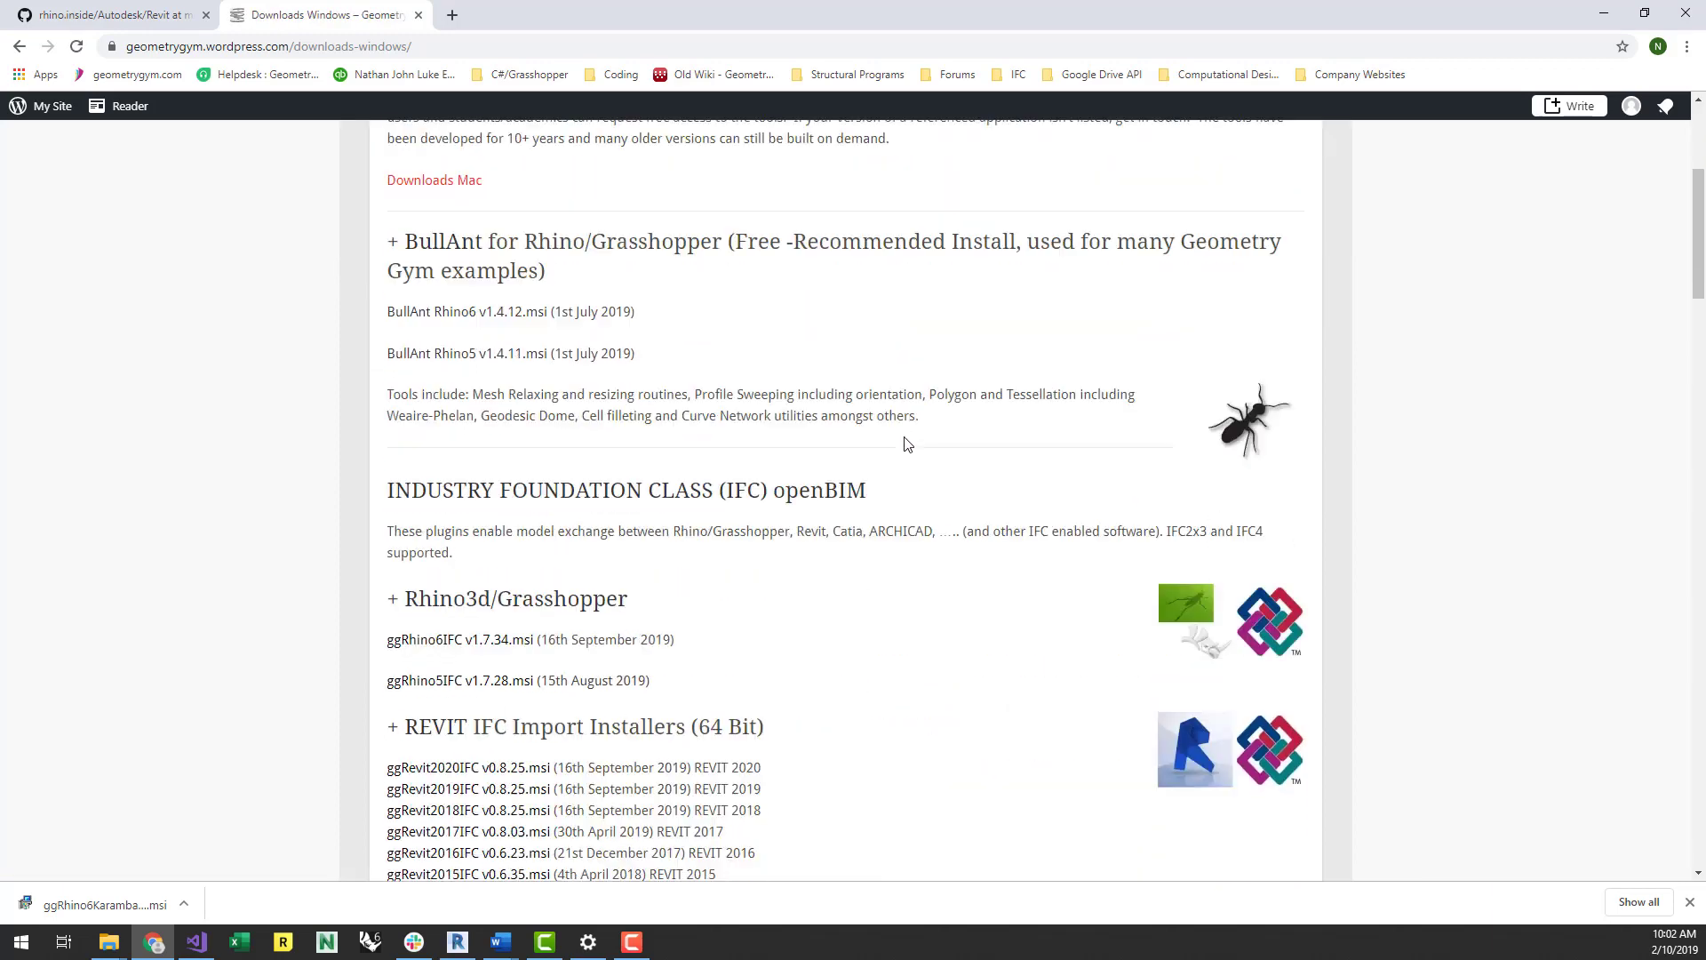
scroll(907, 443, down, 3)
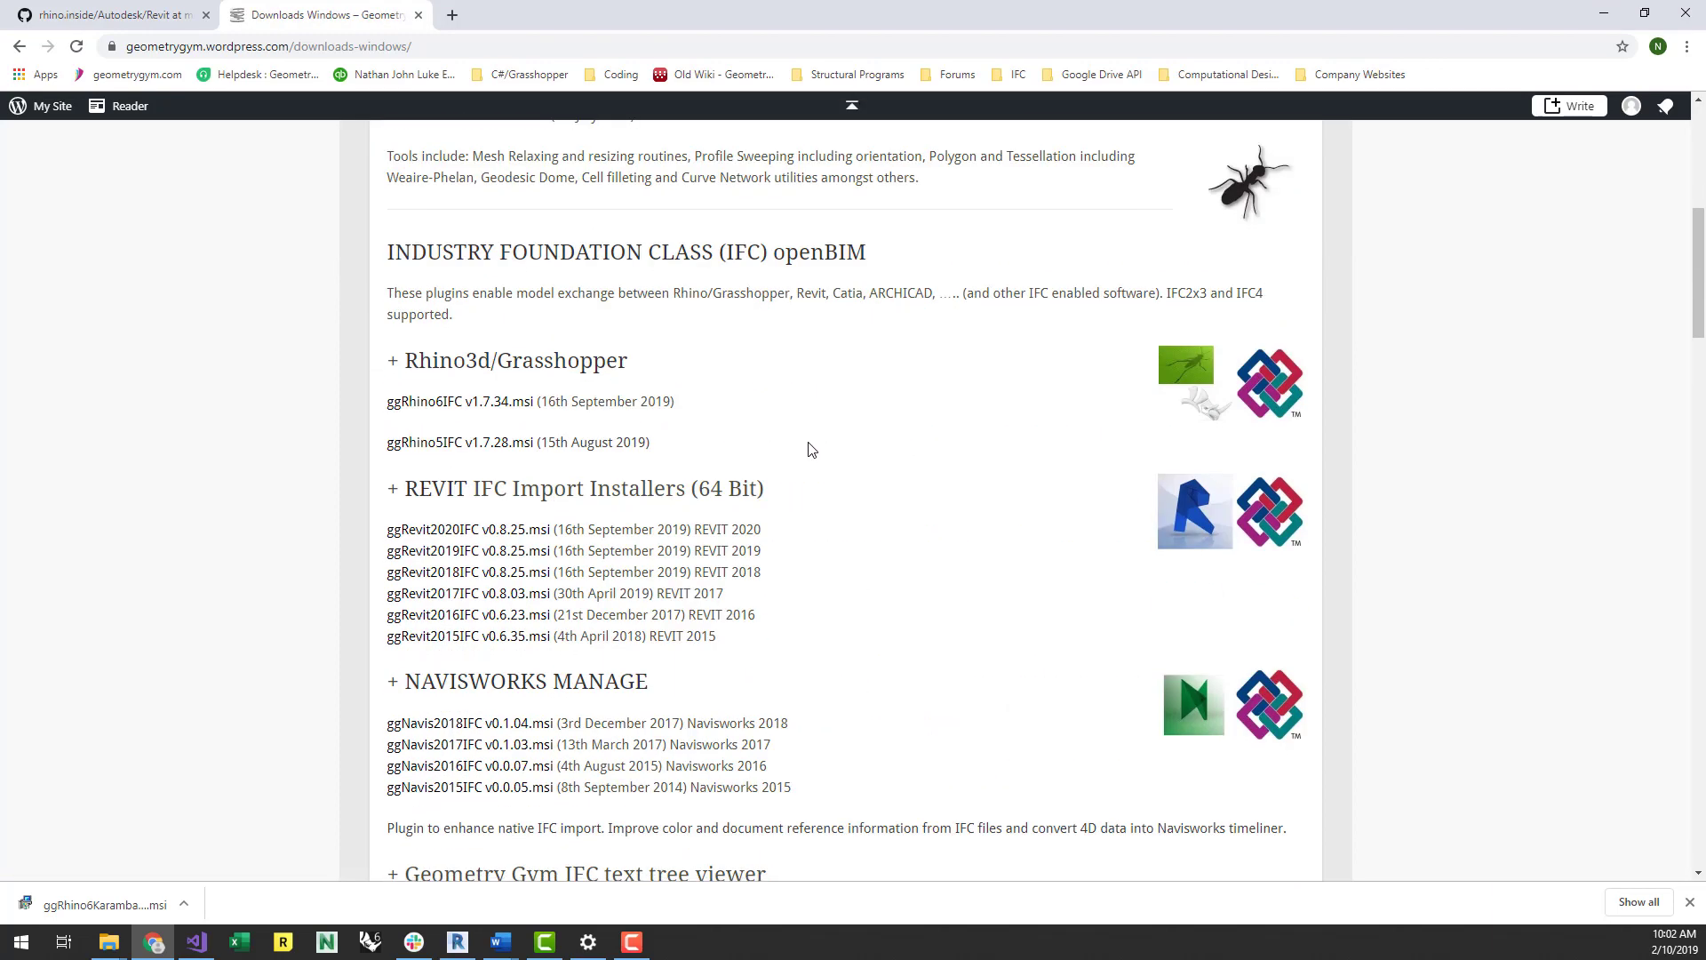
click(528, 536)
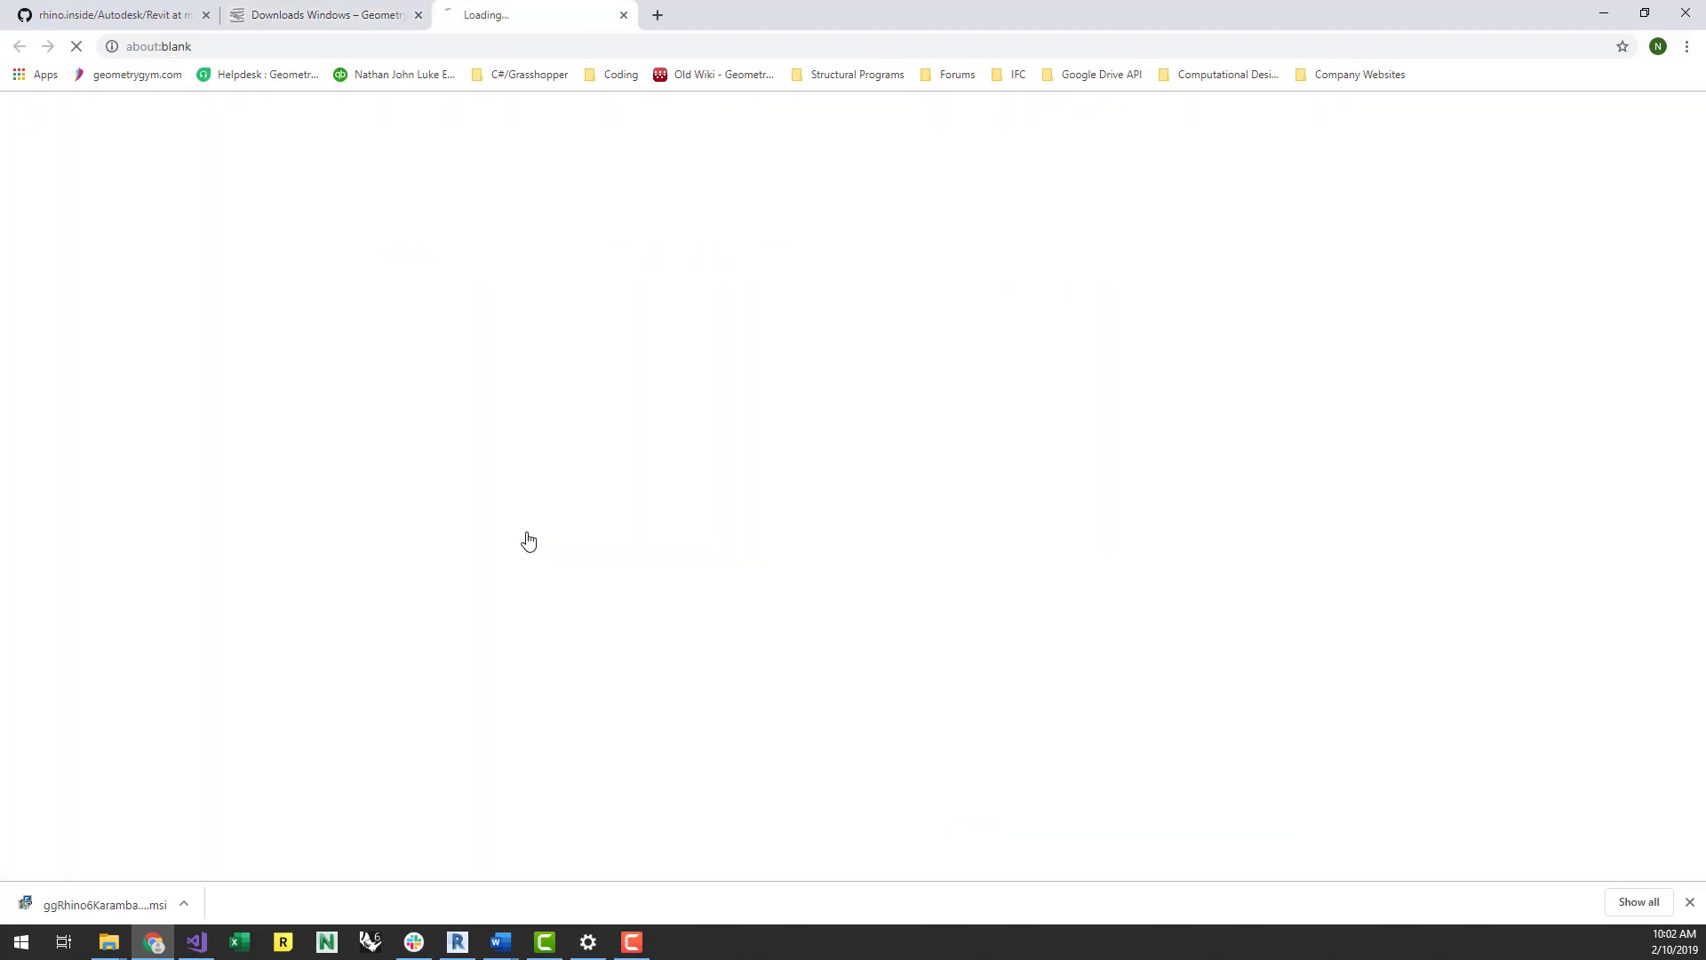
click(631, 15)
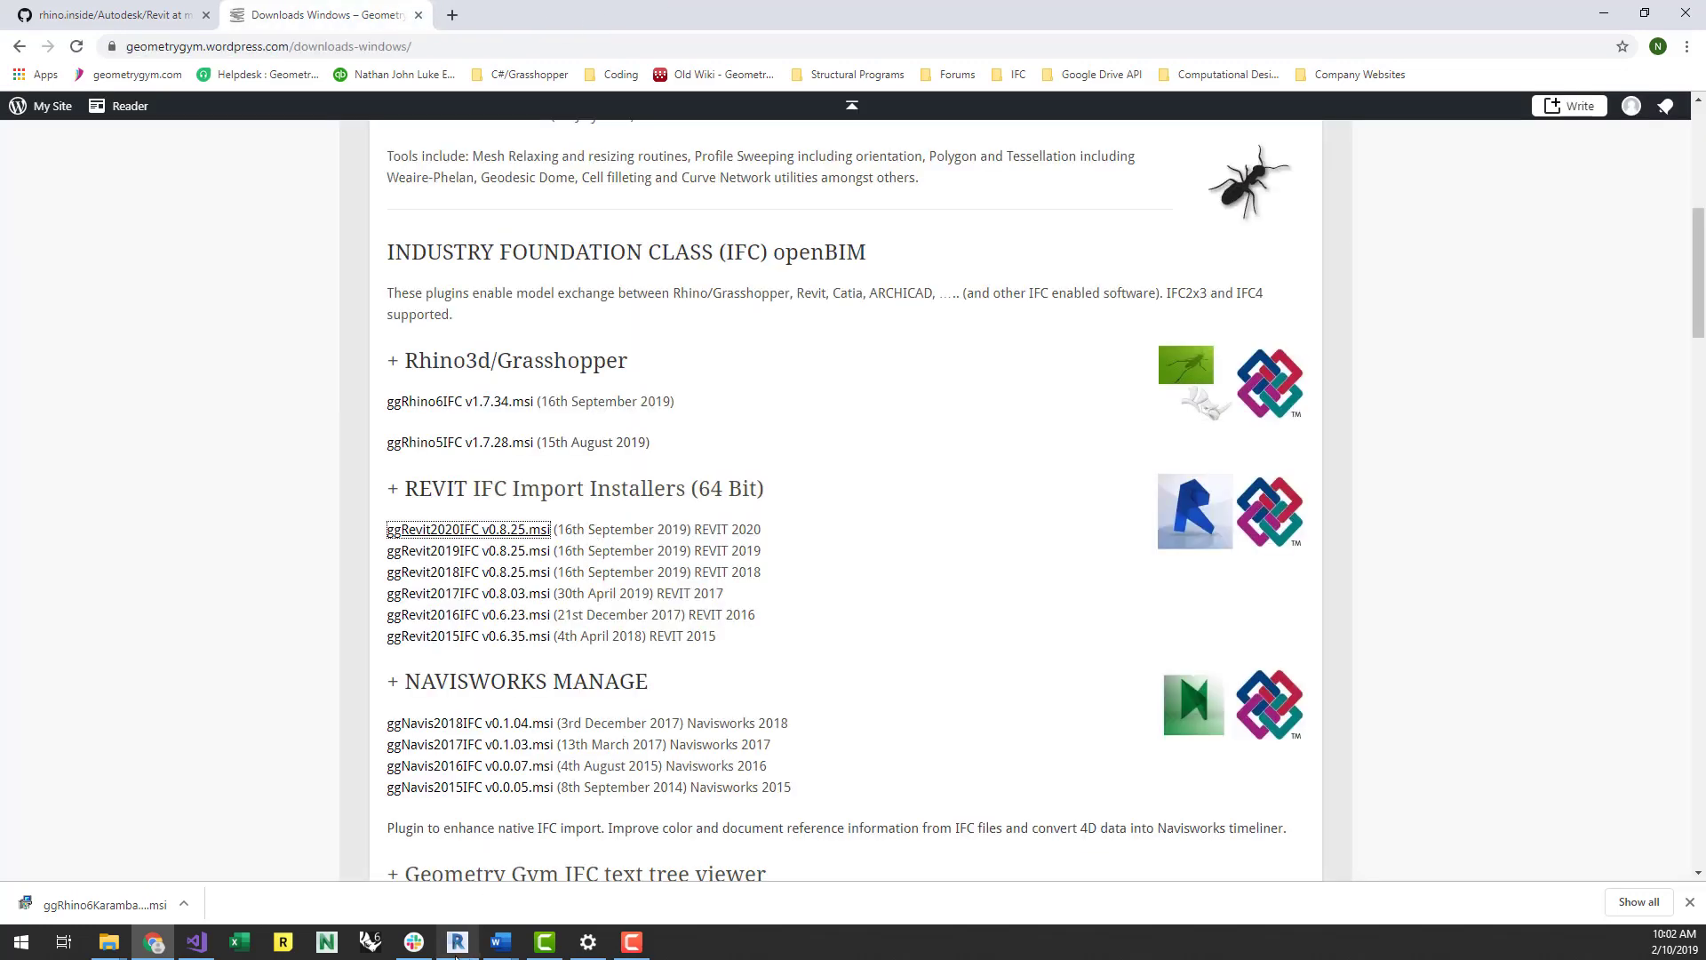
Step: Switch to Revit, load Rhino from the add-ins and launch Grasshopper inside it
click(472, 844)
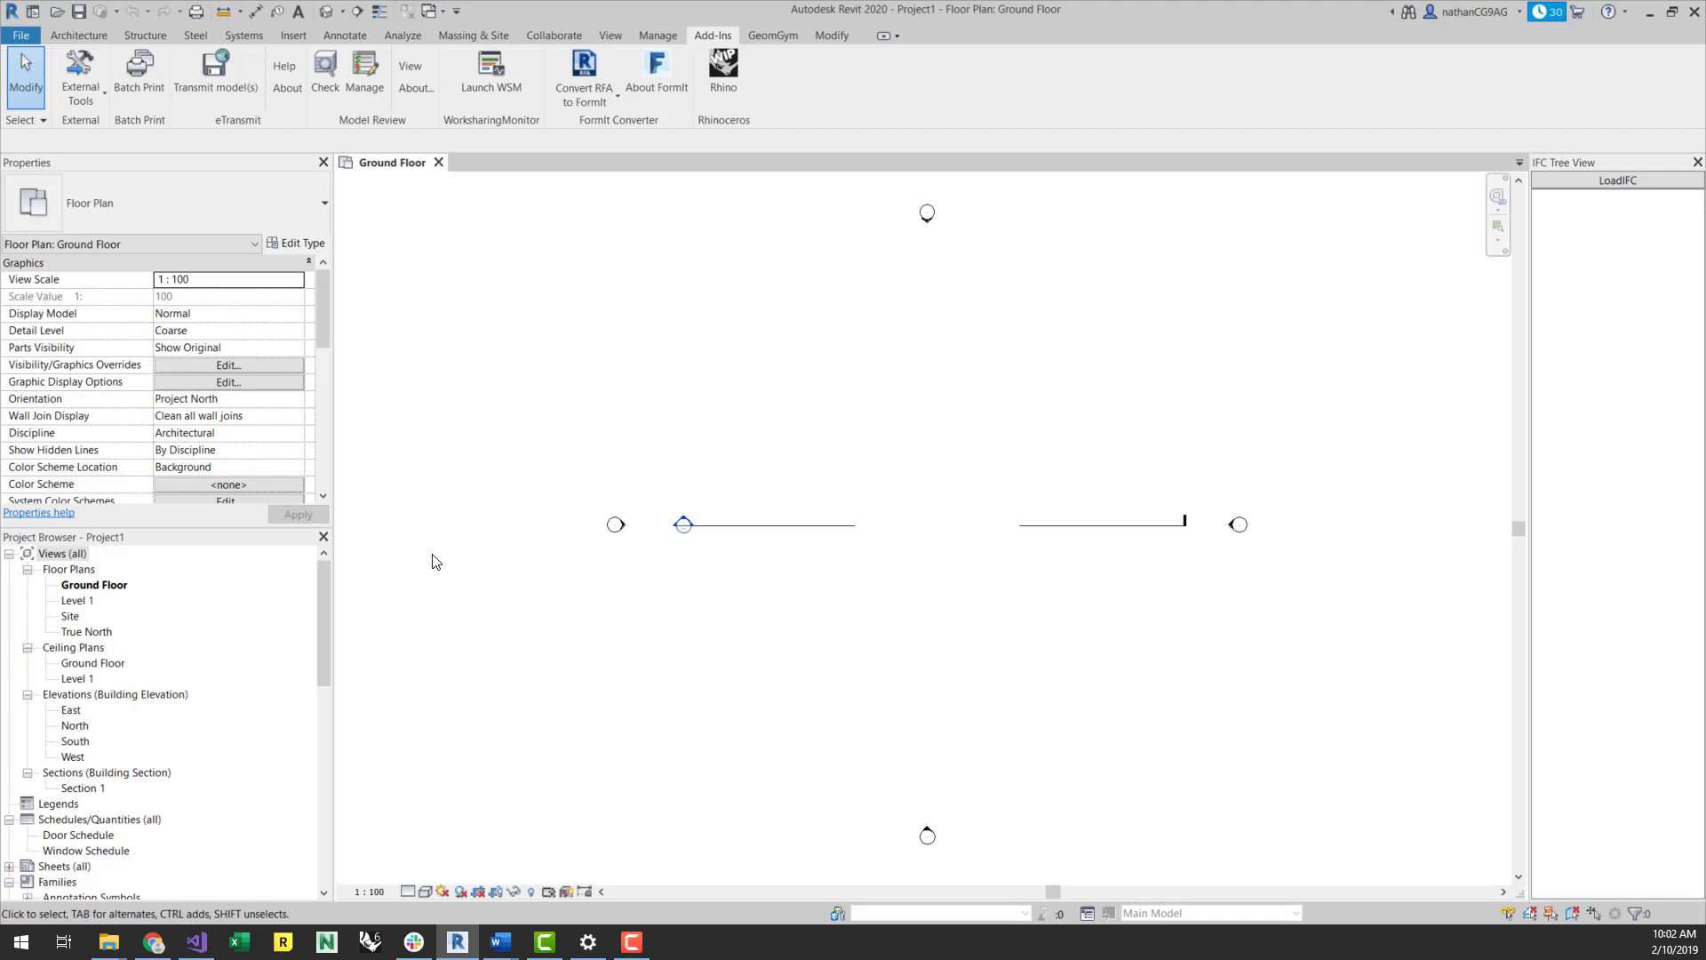
click(731, 79)
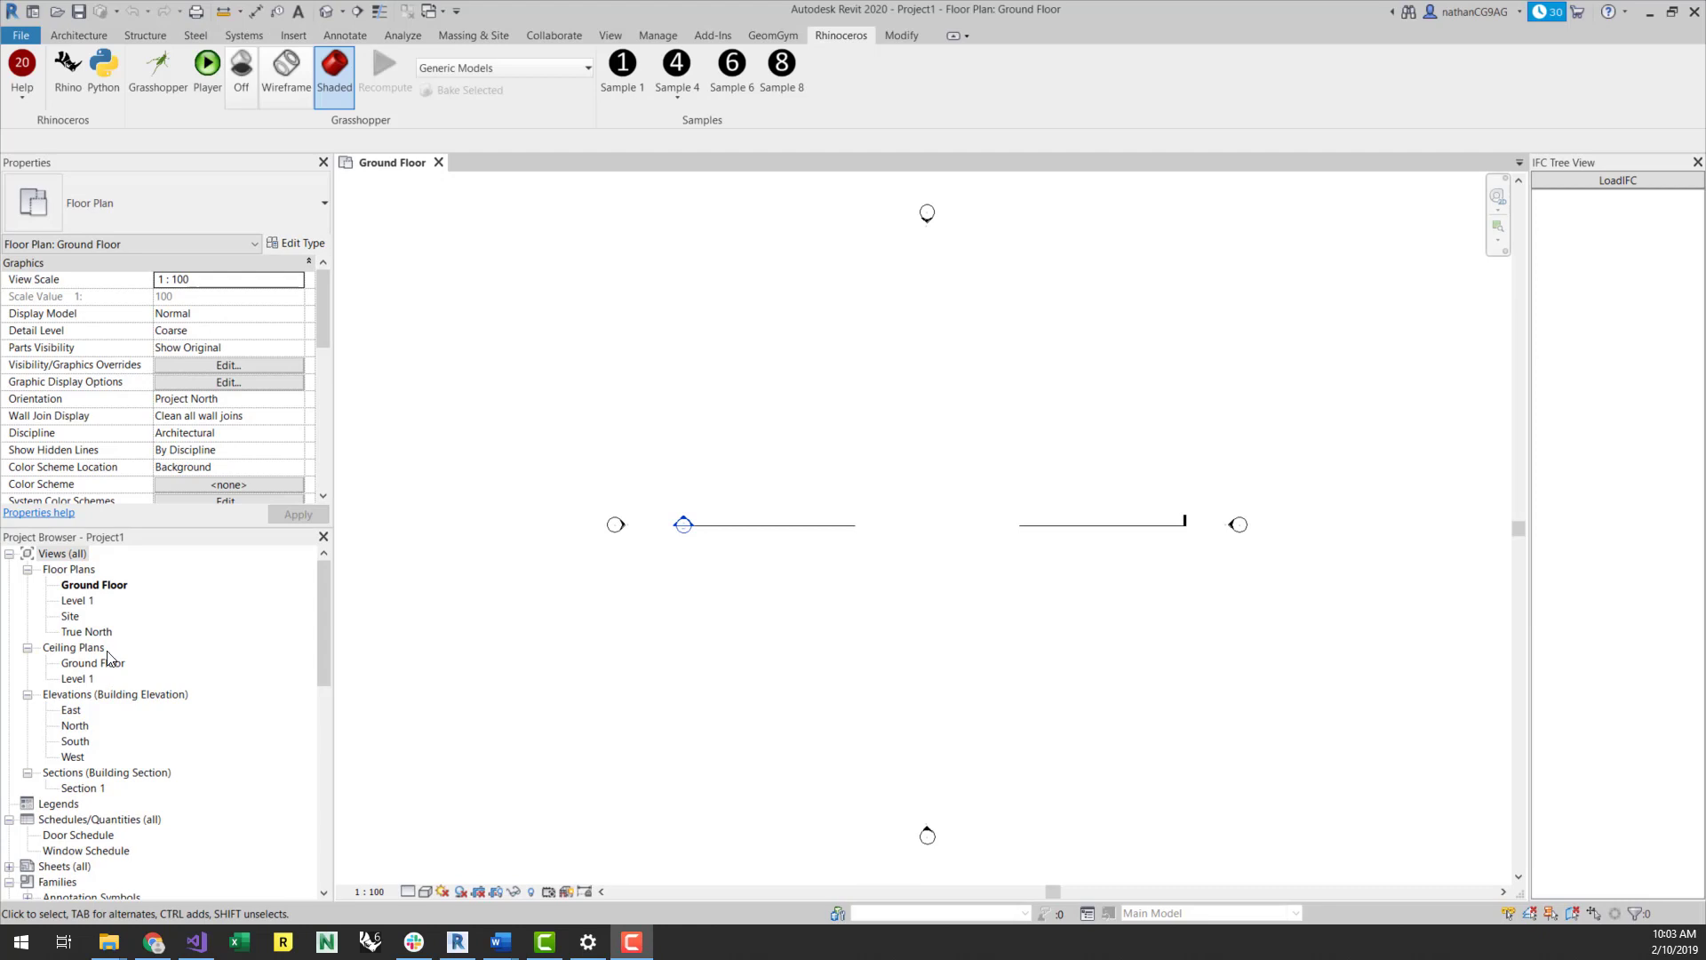
click(156, 75)
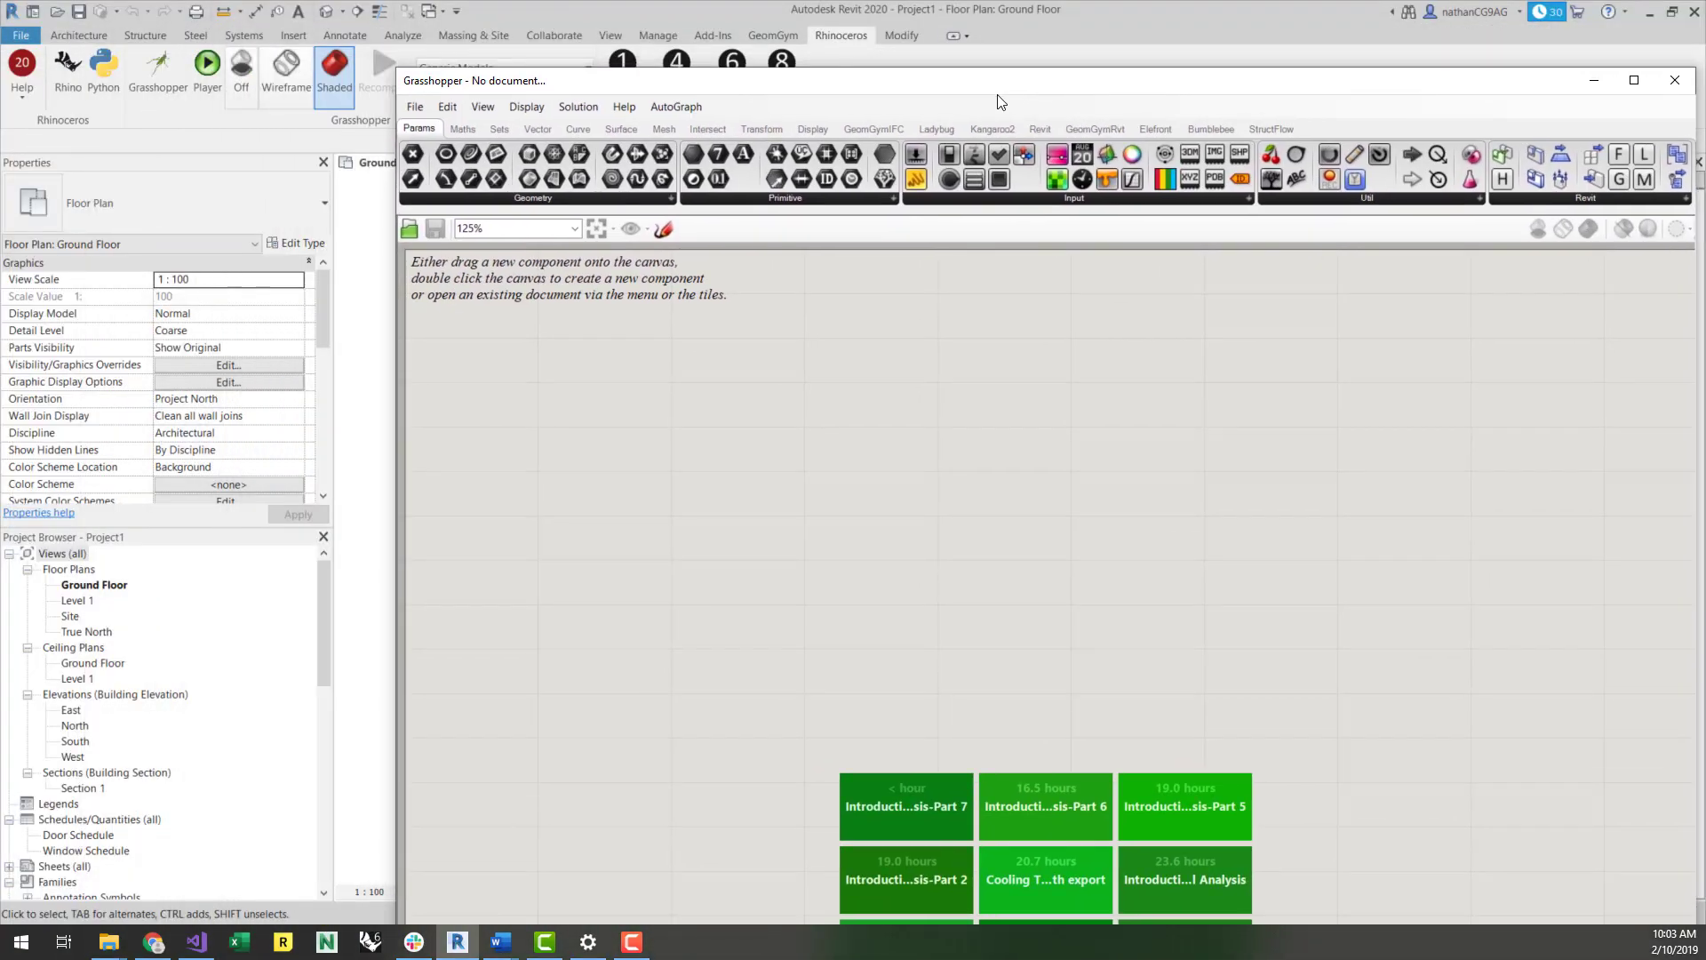
Step: Review Grasshopper's Revit components for Build, Category, Element, Geometry and Site
click(1039, 129)
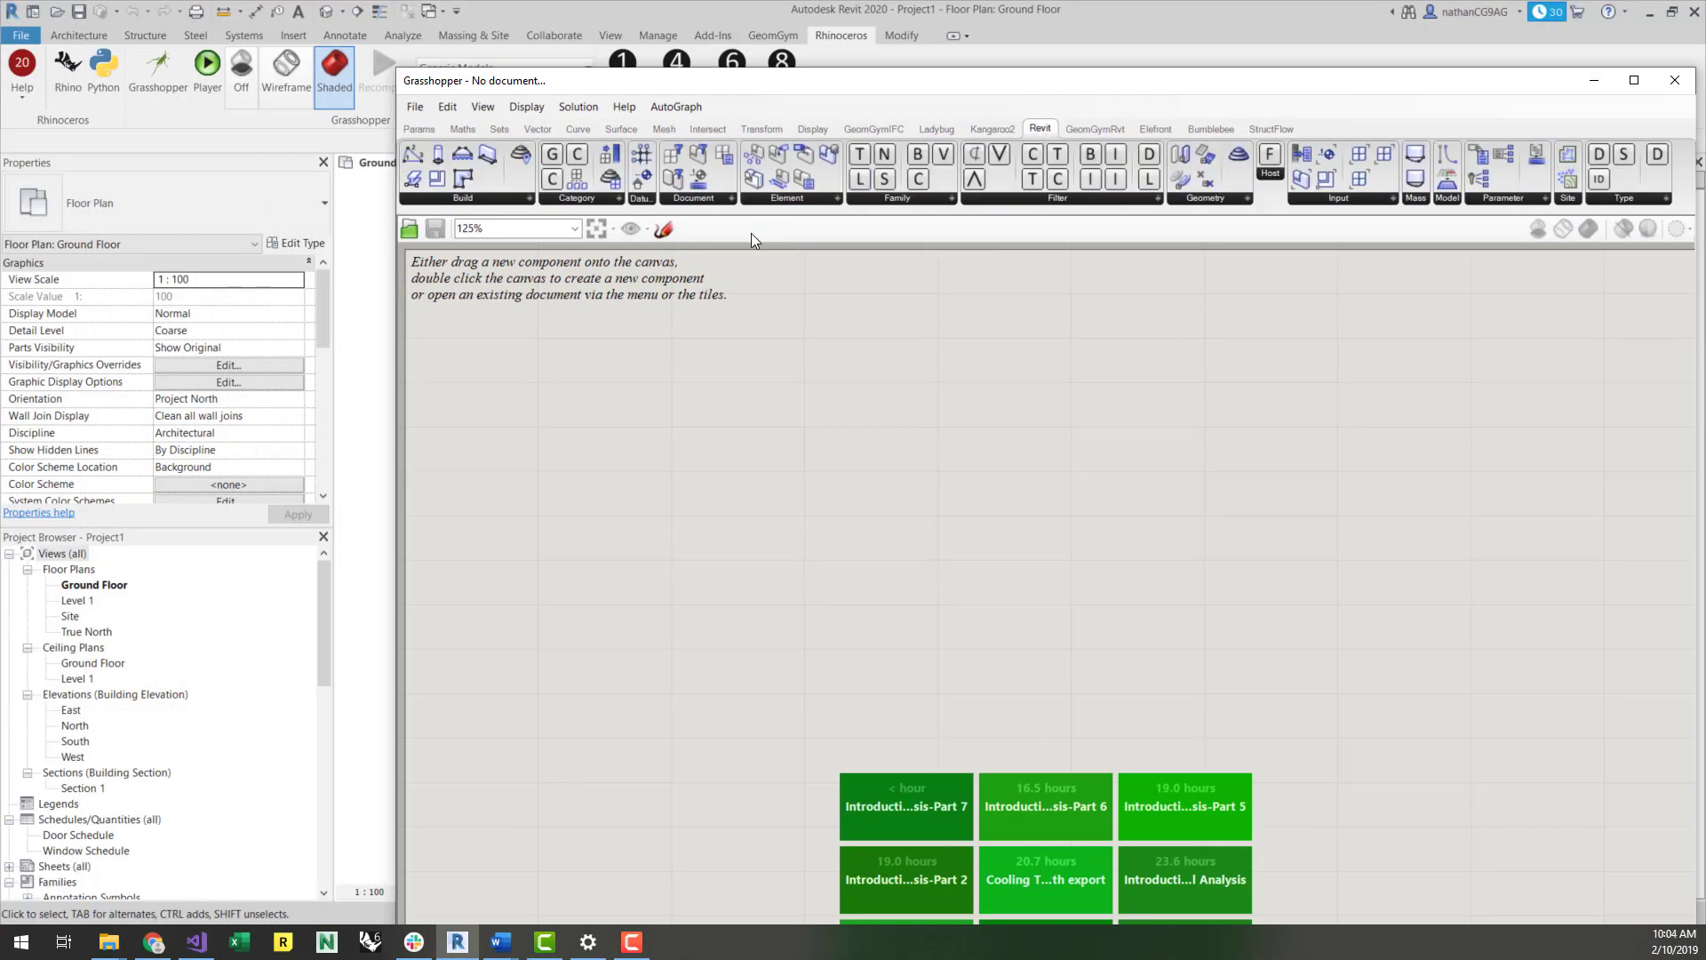
click(514, 200)
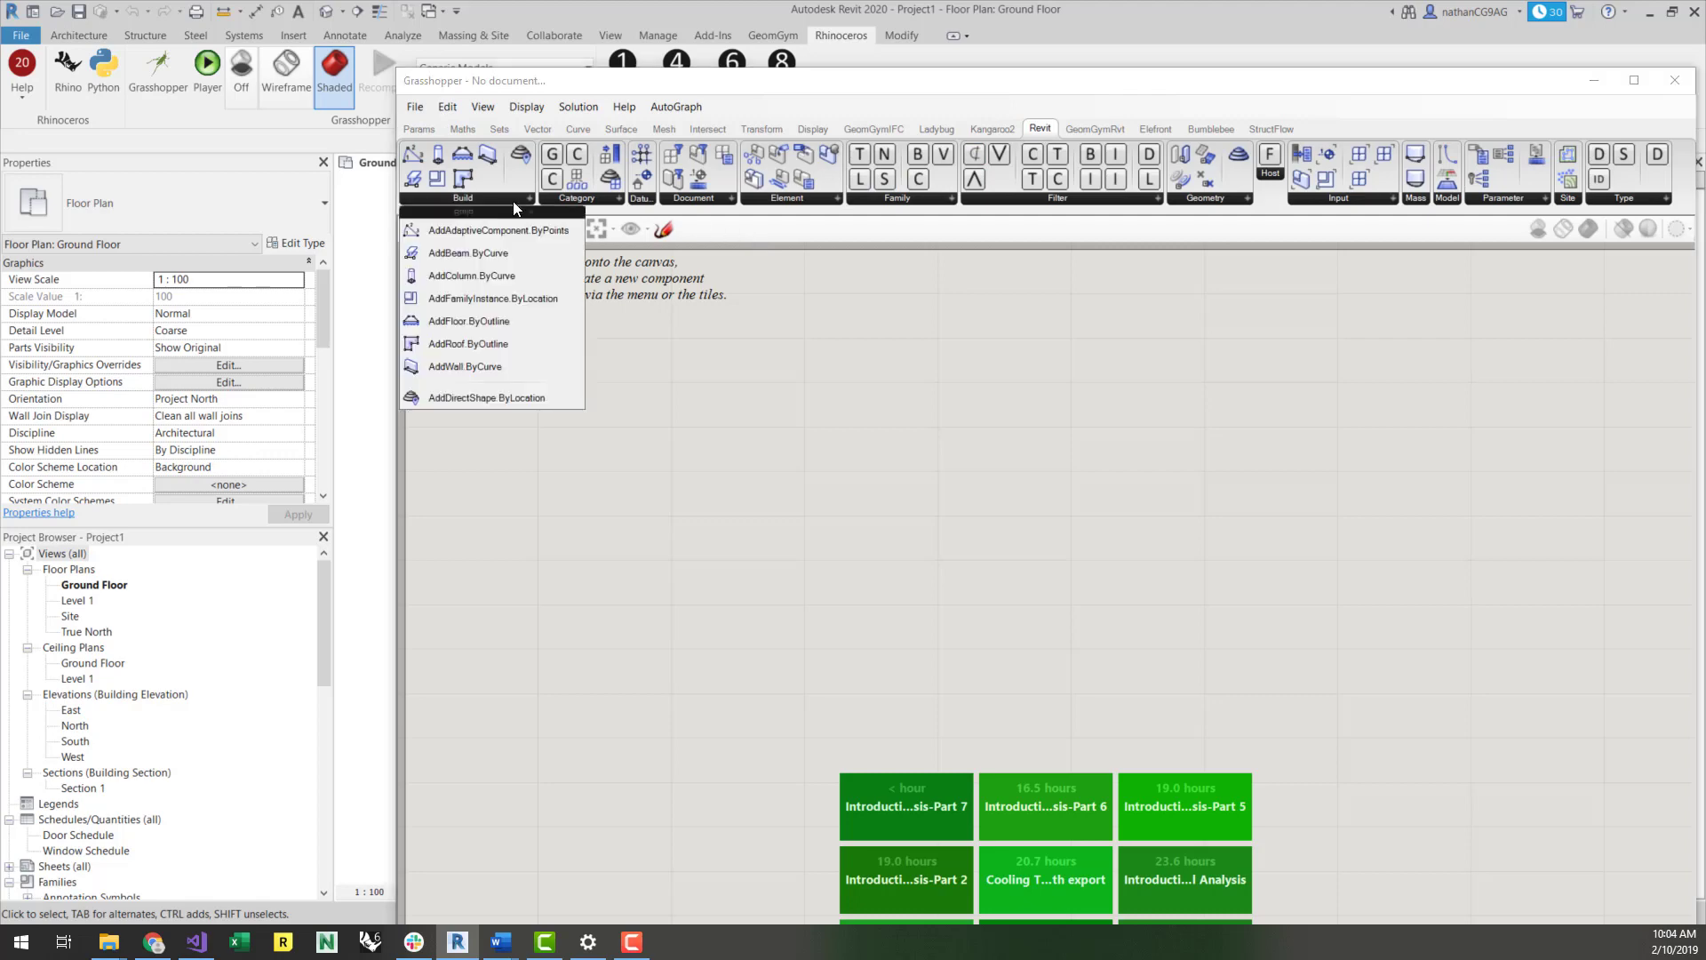
click(602, 197)
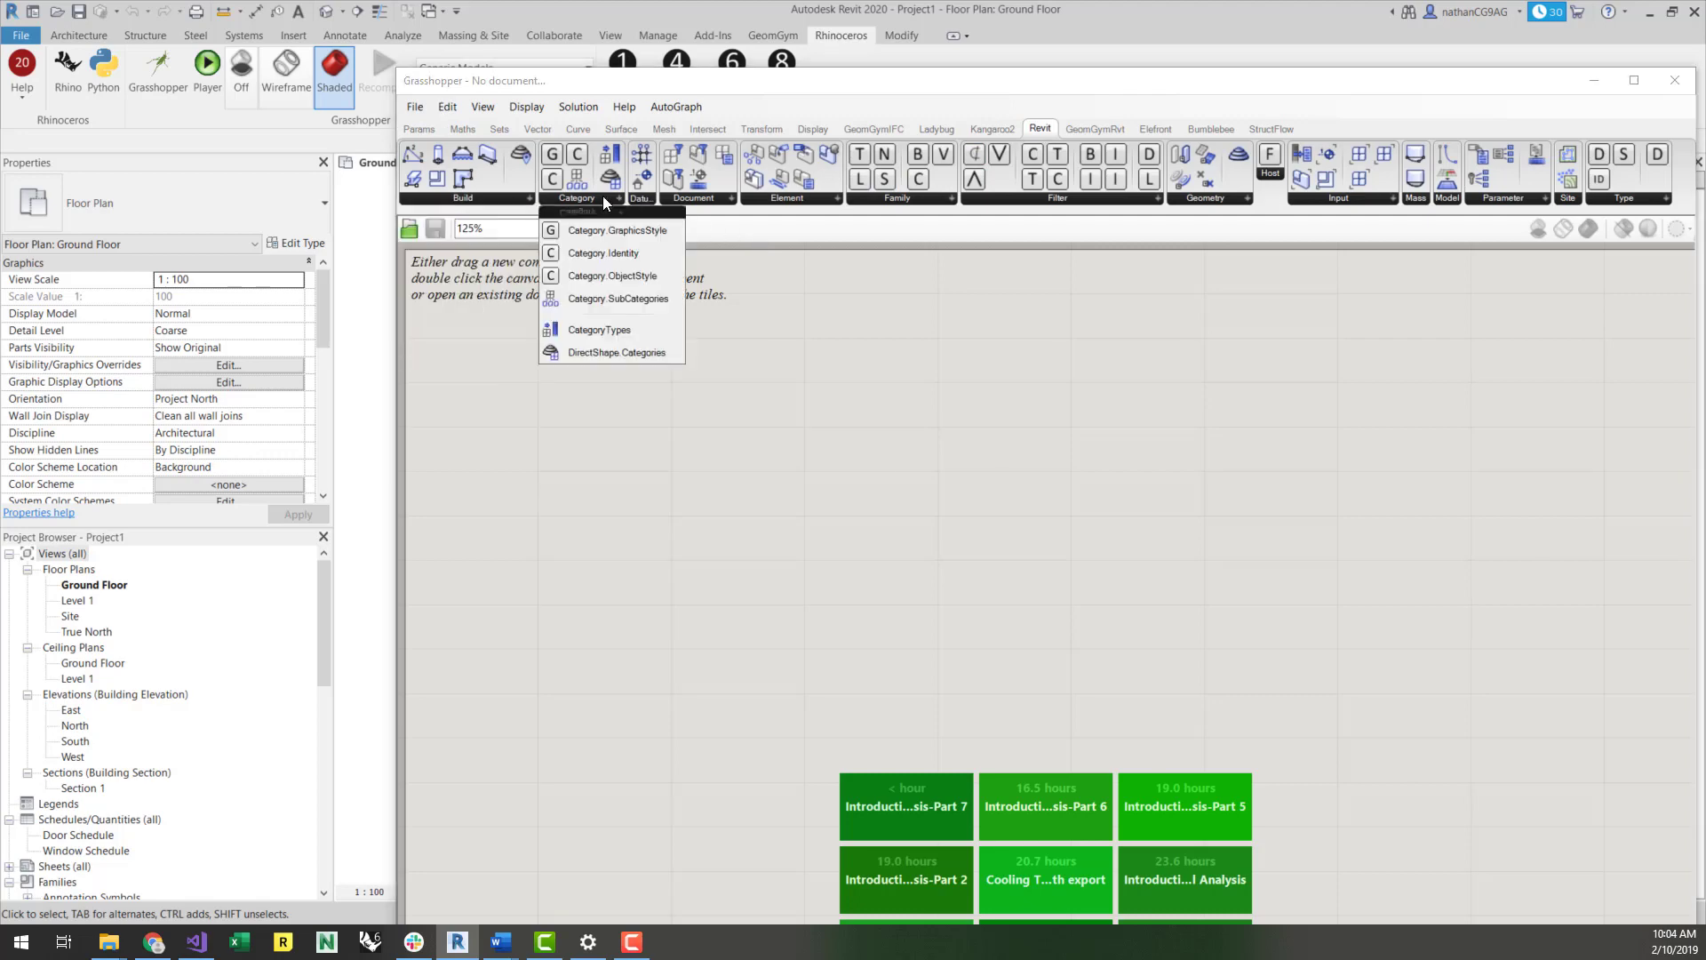
click(805, 199)
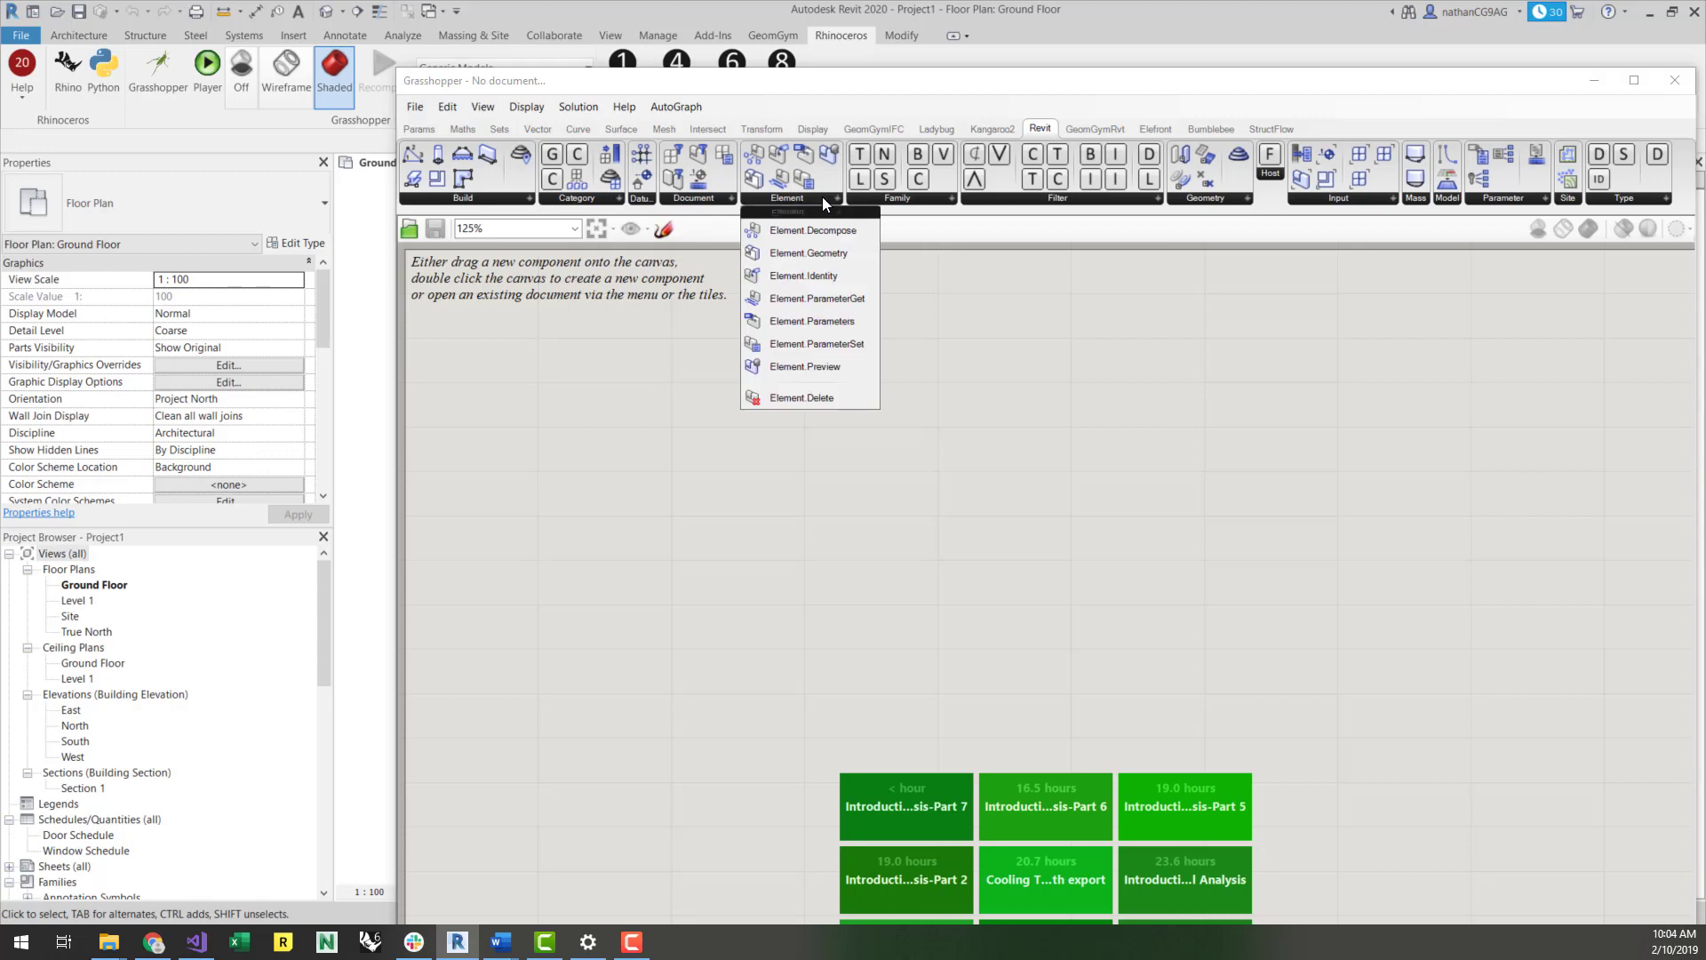
click(1223, 199)
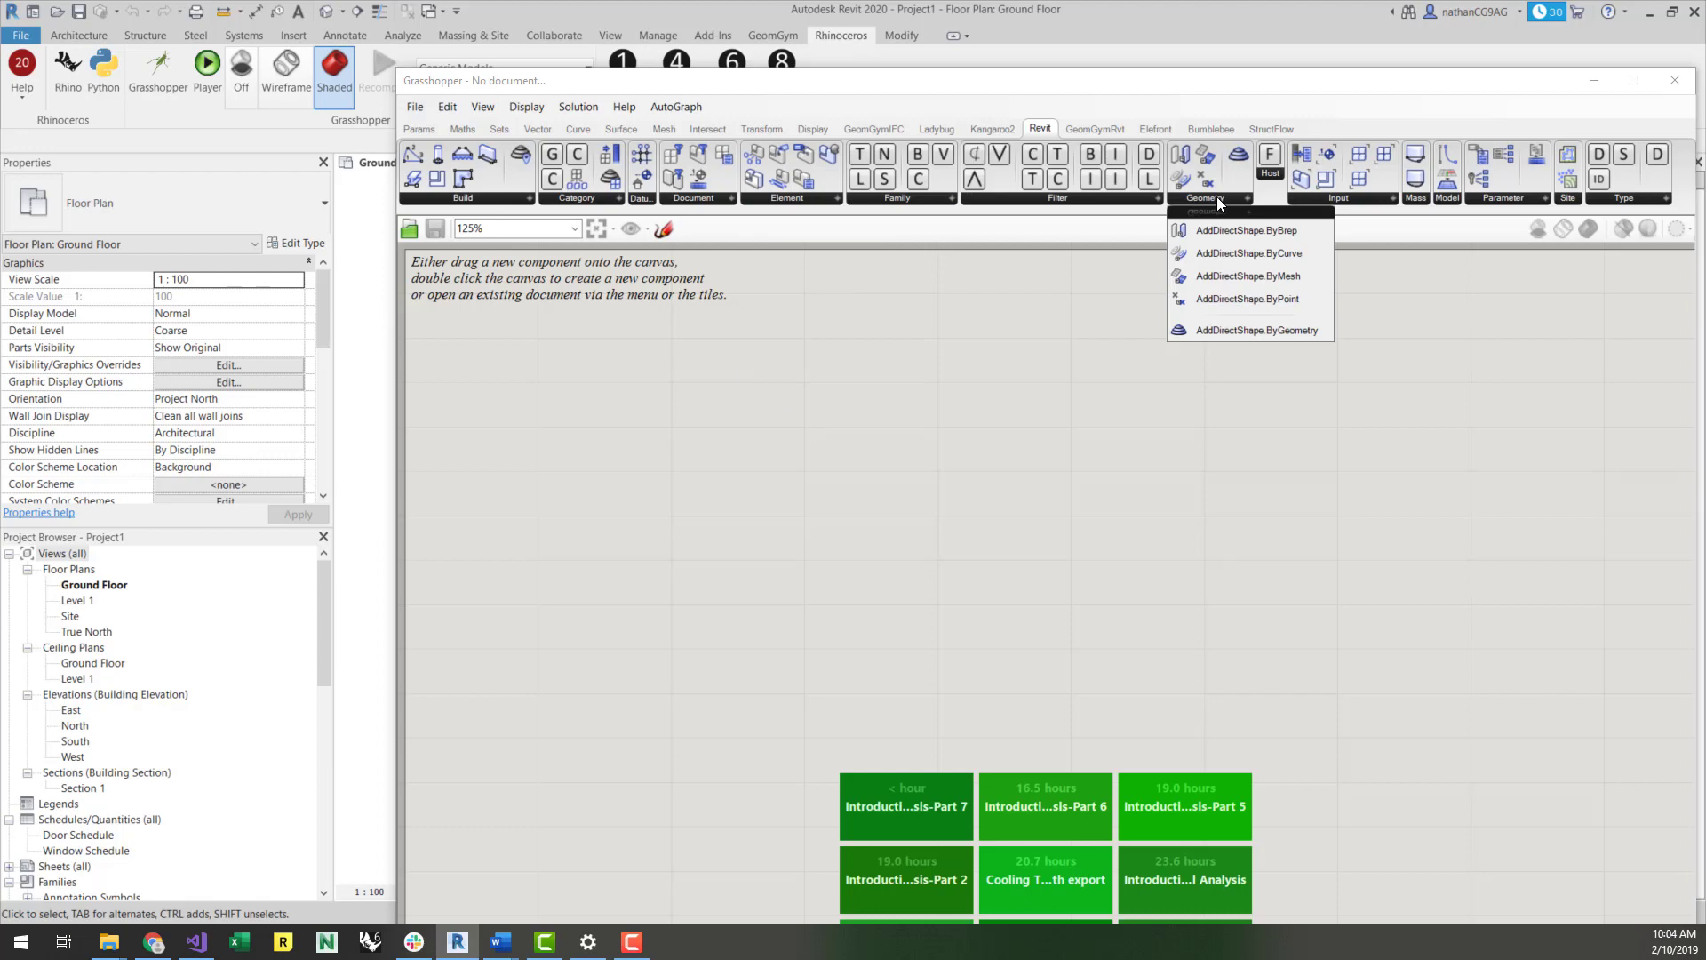
click(1564, 200)
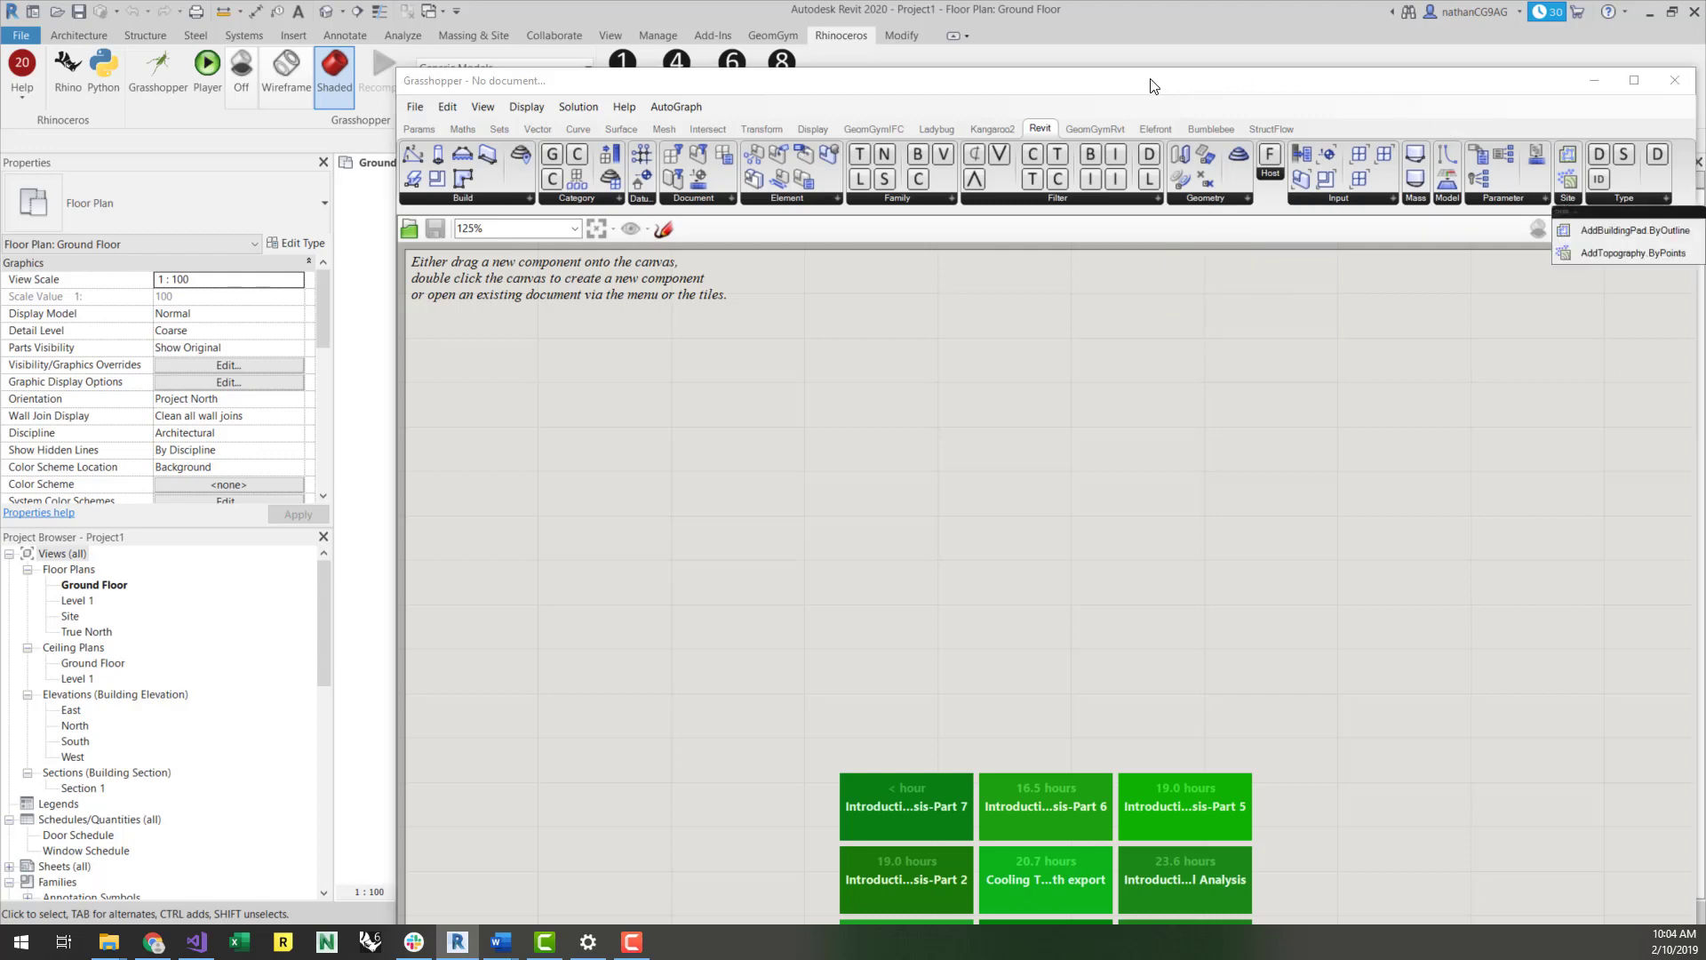
Step: Place a GeomGymRvt ggRvt BaketoRevit component on the canvas and check its available options
click(1102, 128)
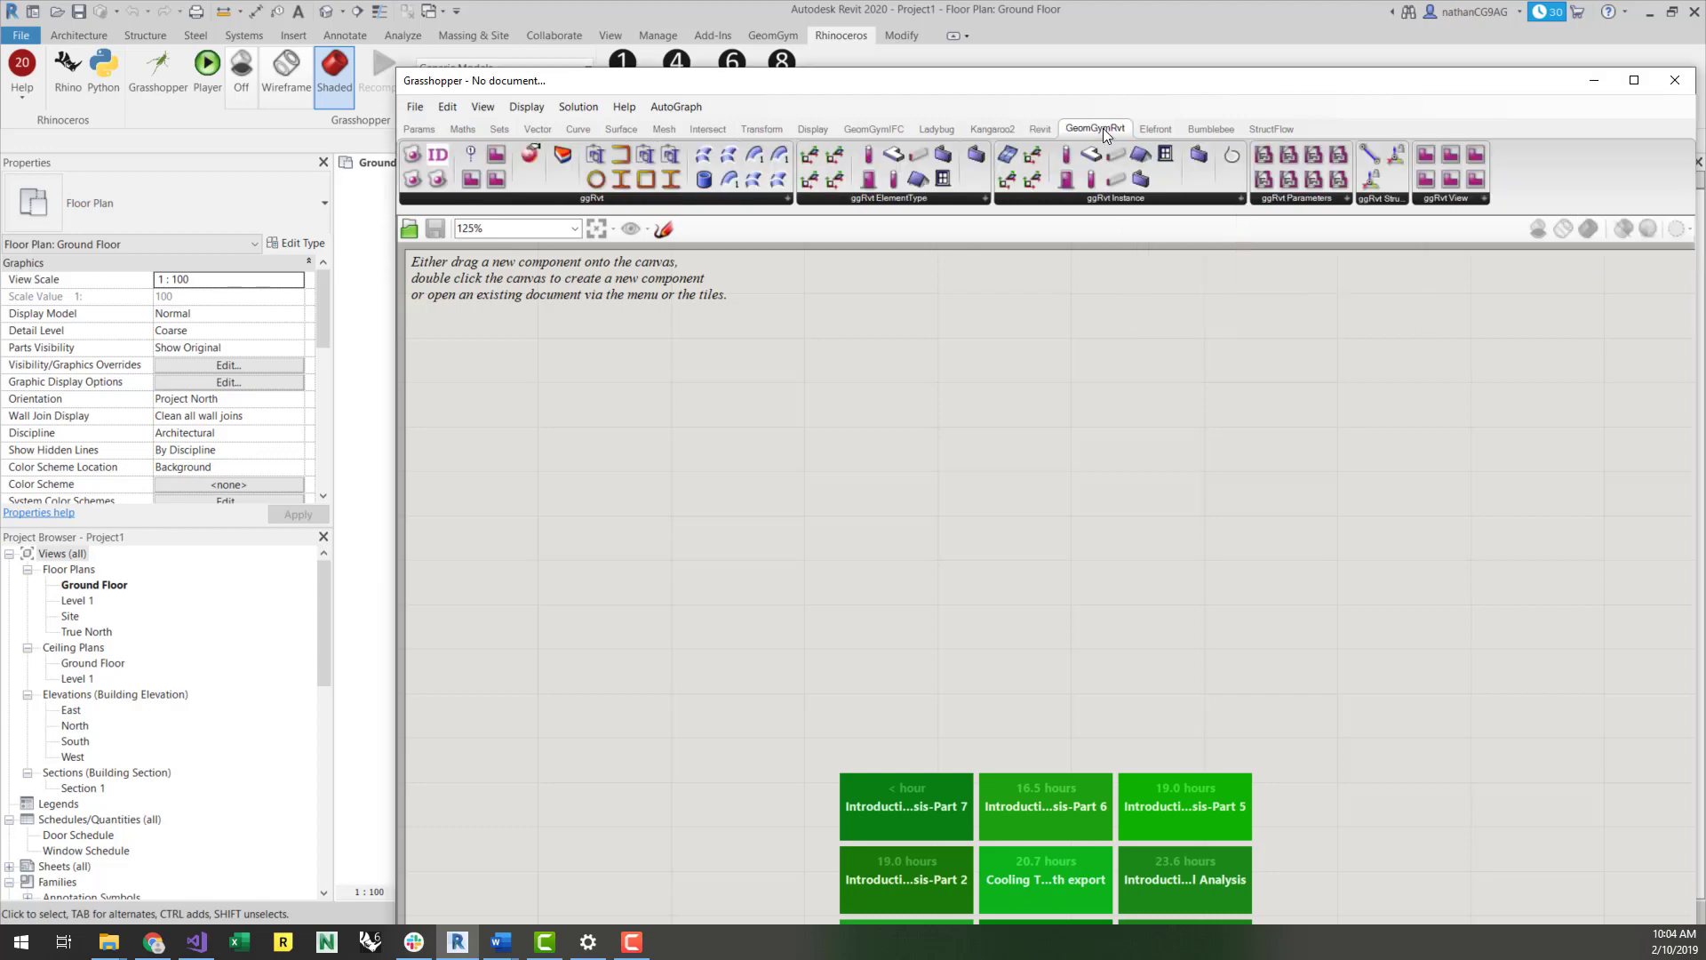
click(679, 197)
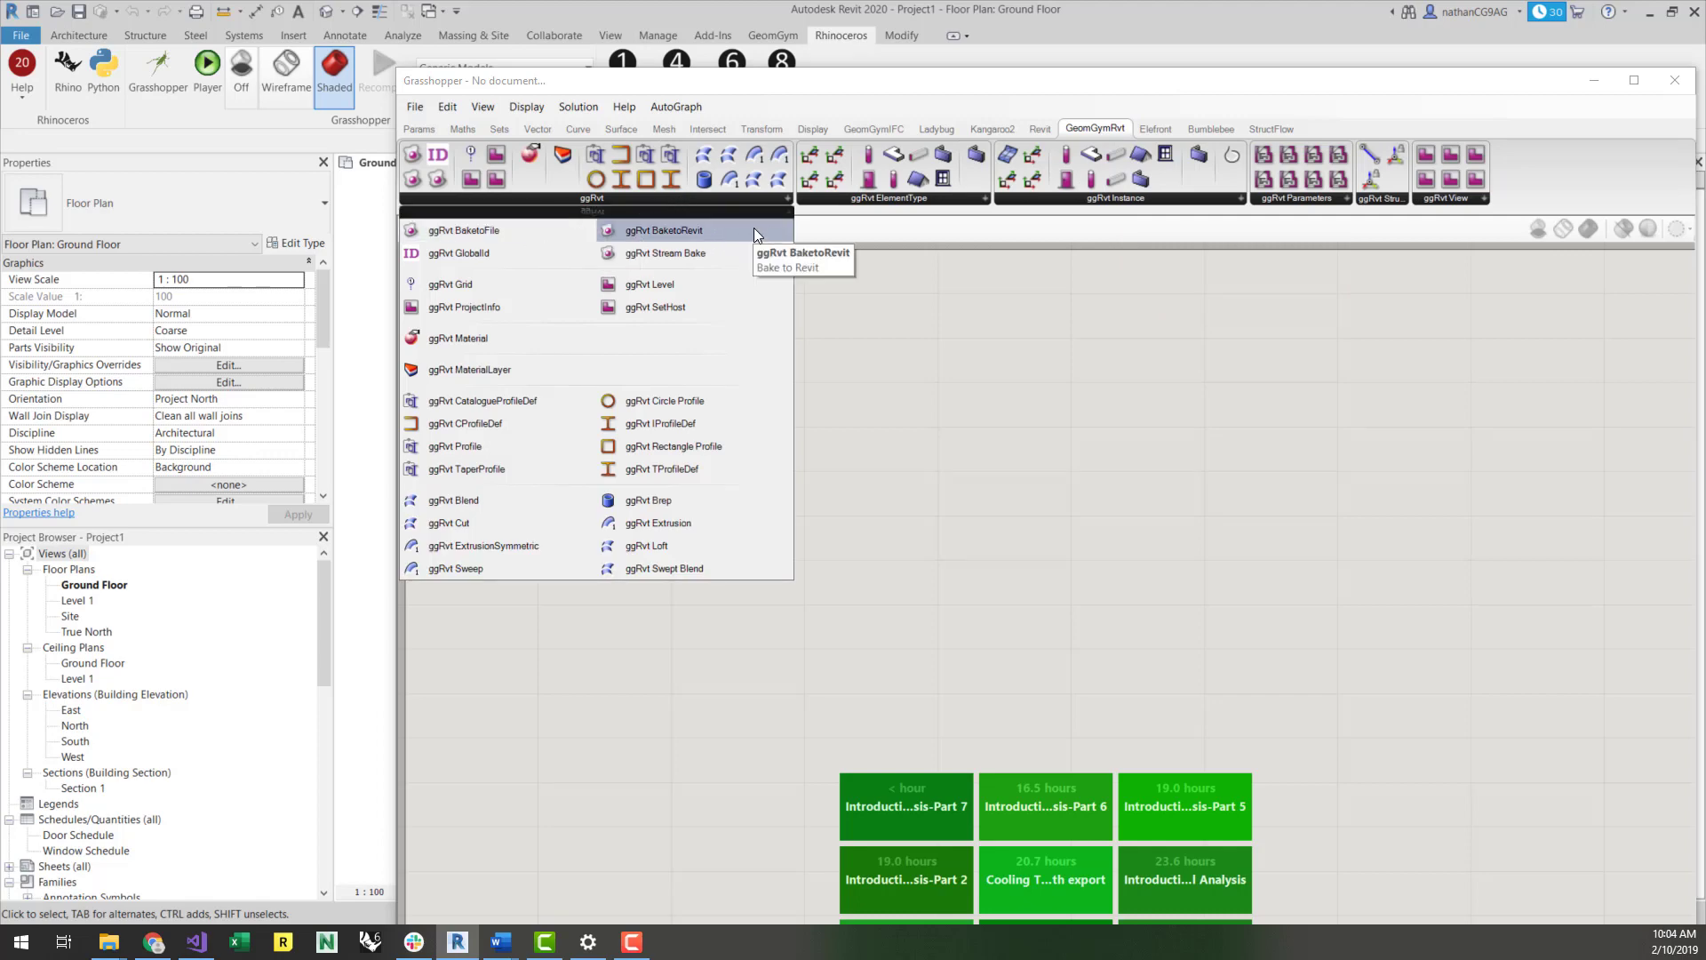
drag(754, 228, 800, 487)
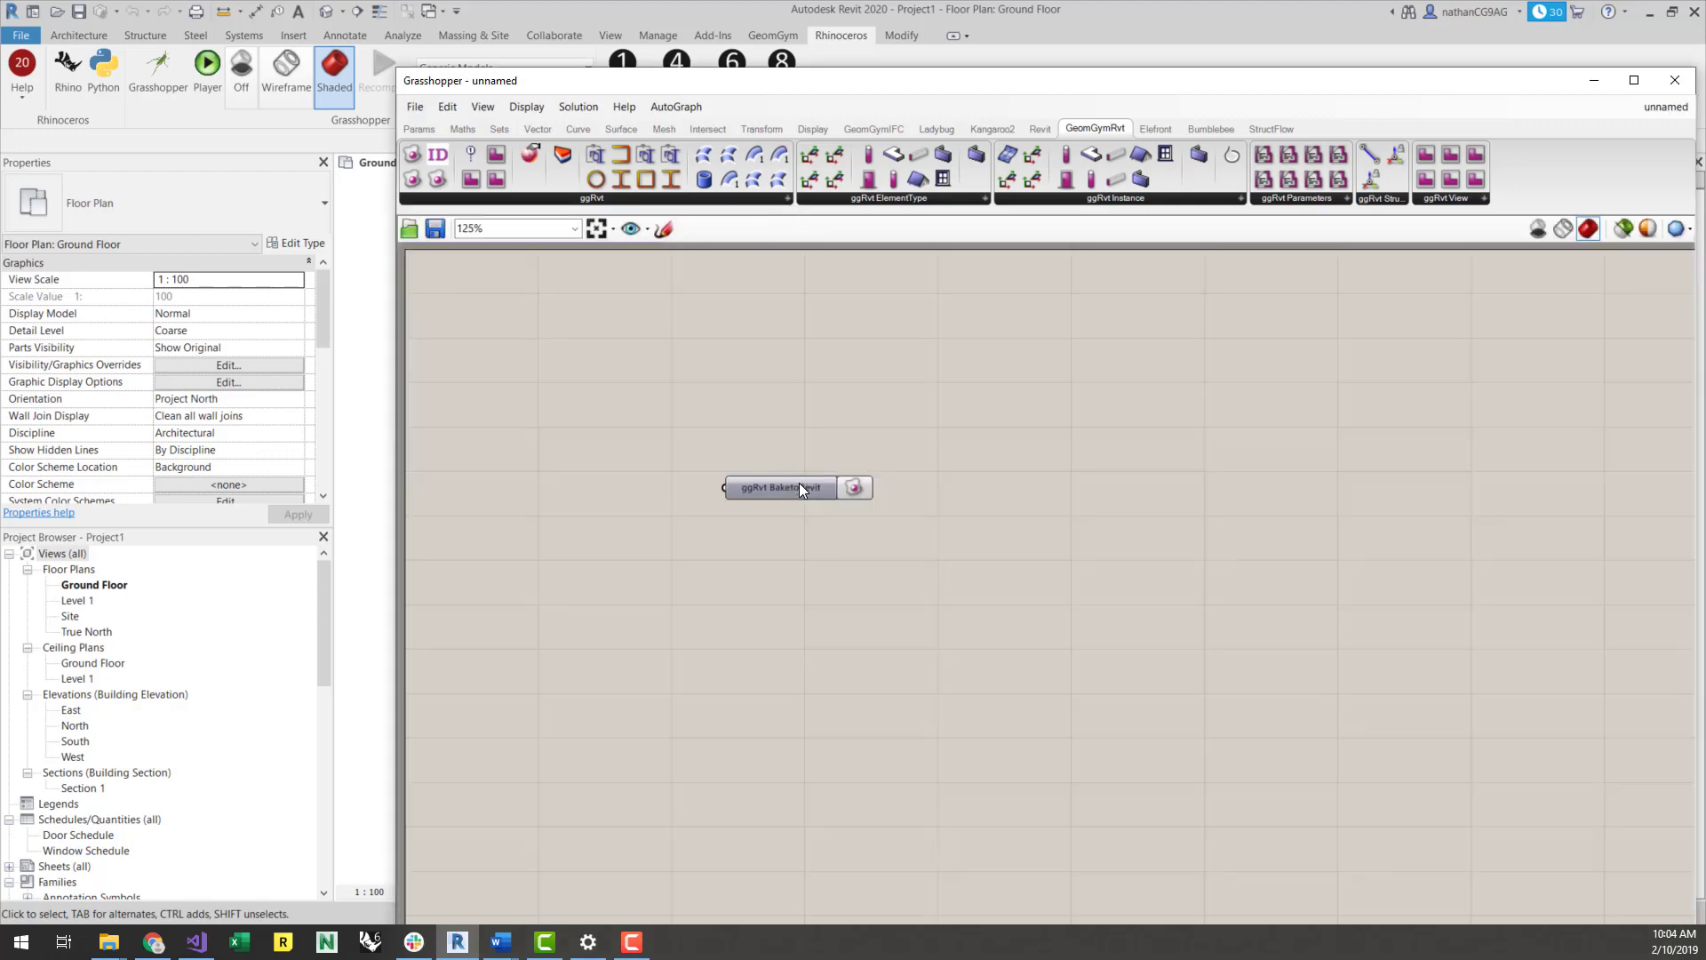
click(853, 487)
right_click(855, 489)
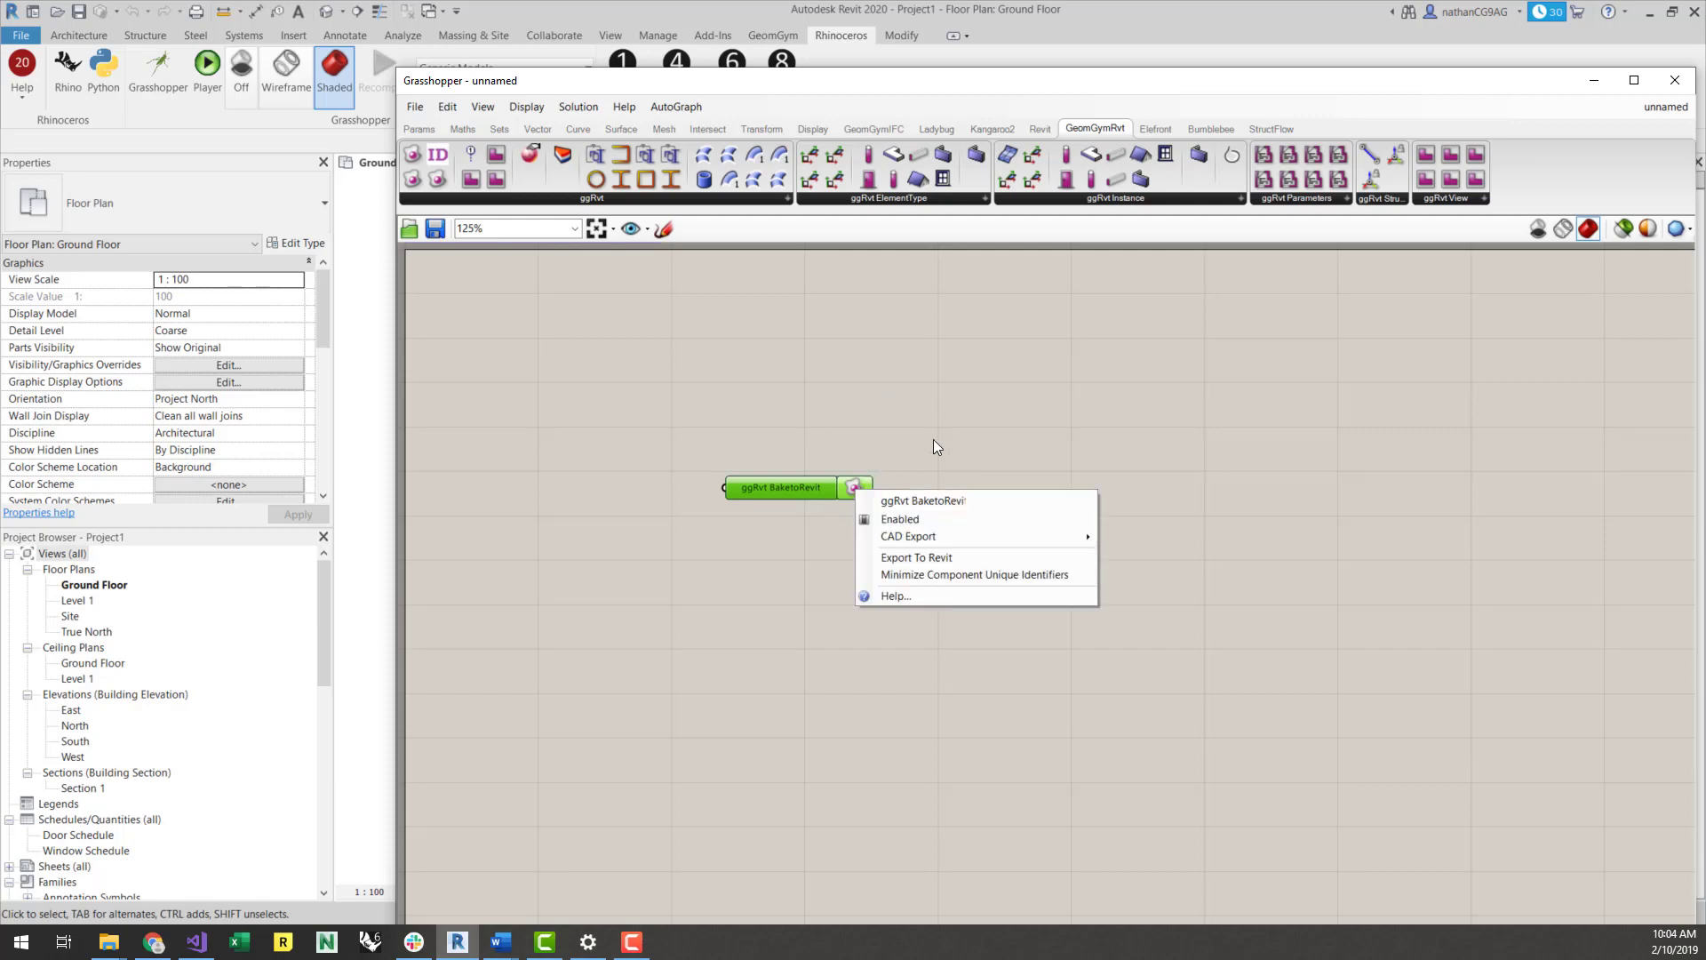
click(1084, 423)
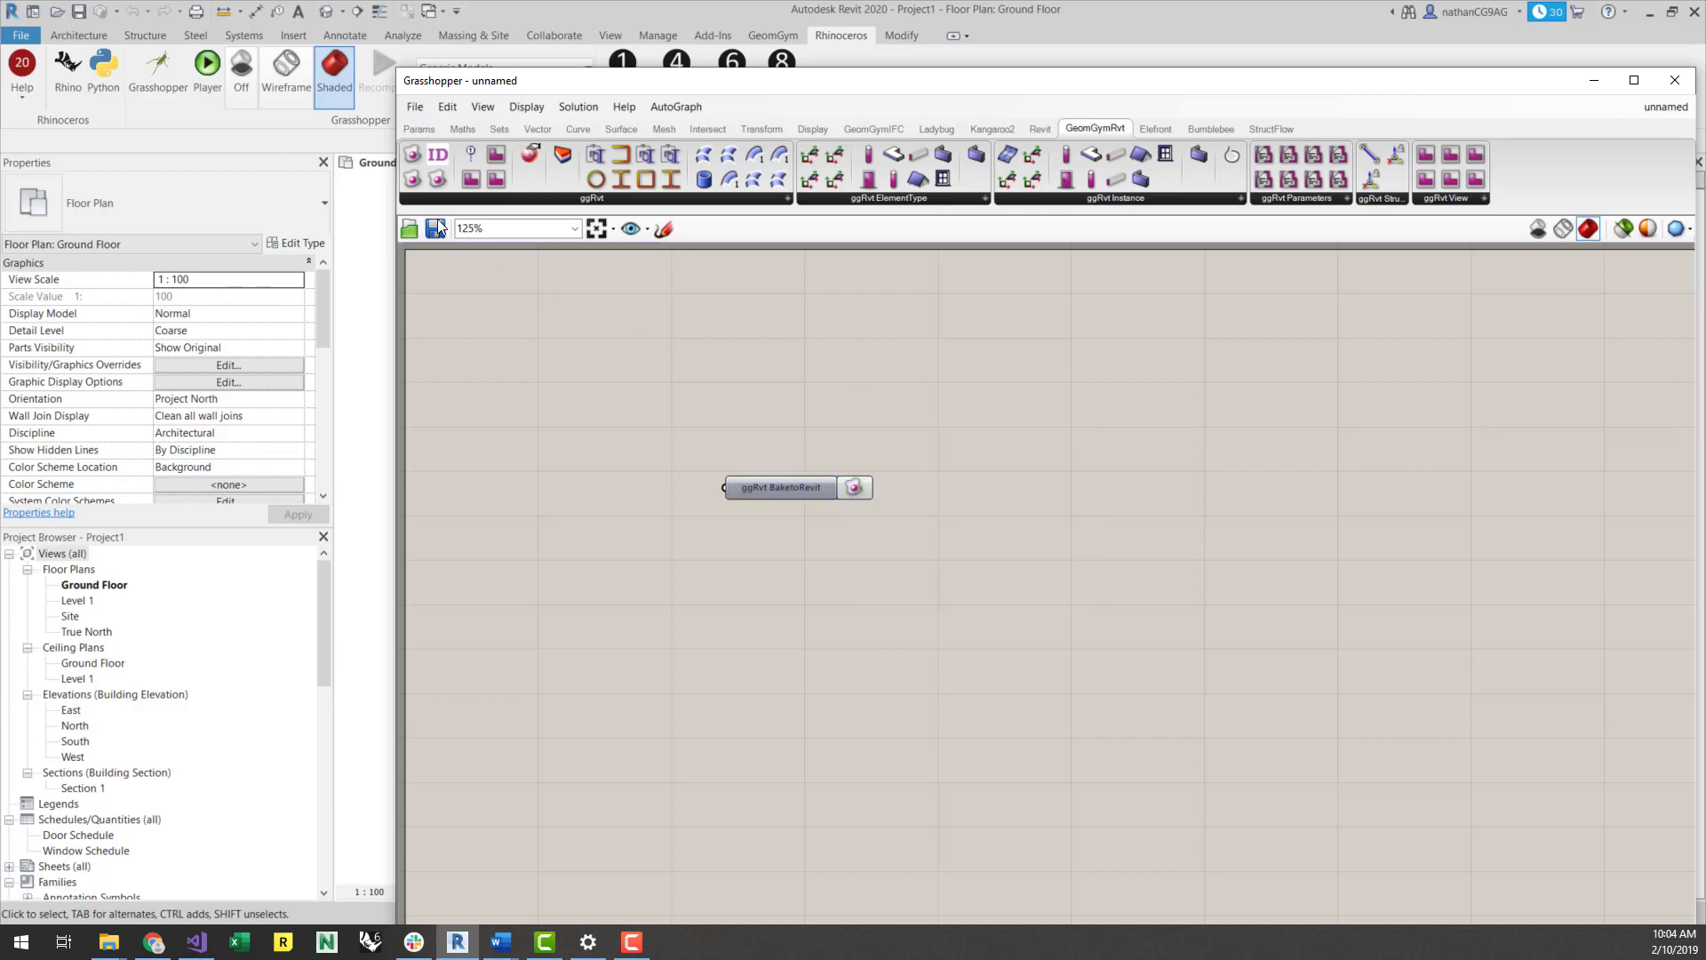
Step: Place a ggRvt BaketoFile component just above the BaketoRevit component and select it
click(462, 198)
click(478, 228)
click(805, 431)
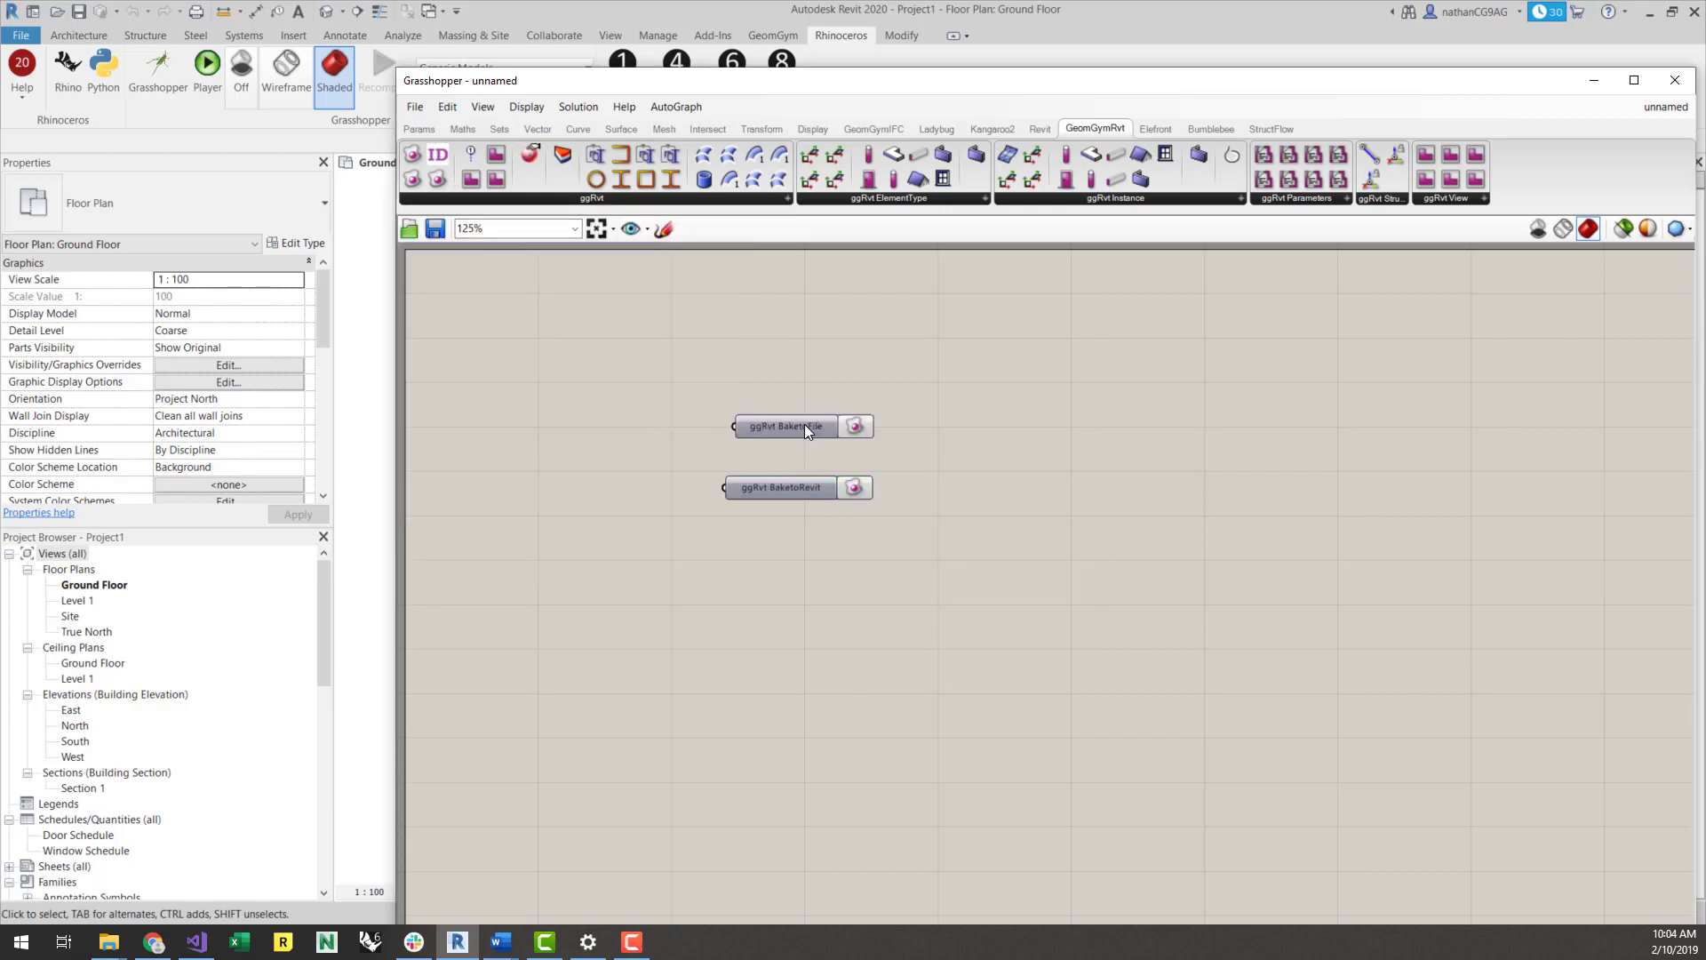
click(852, 429)
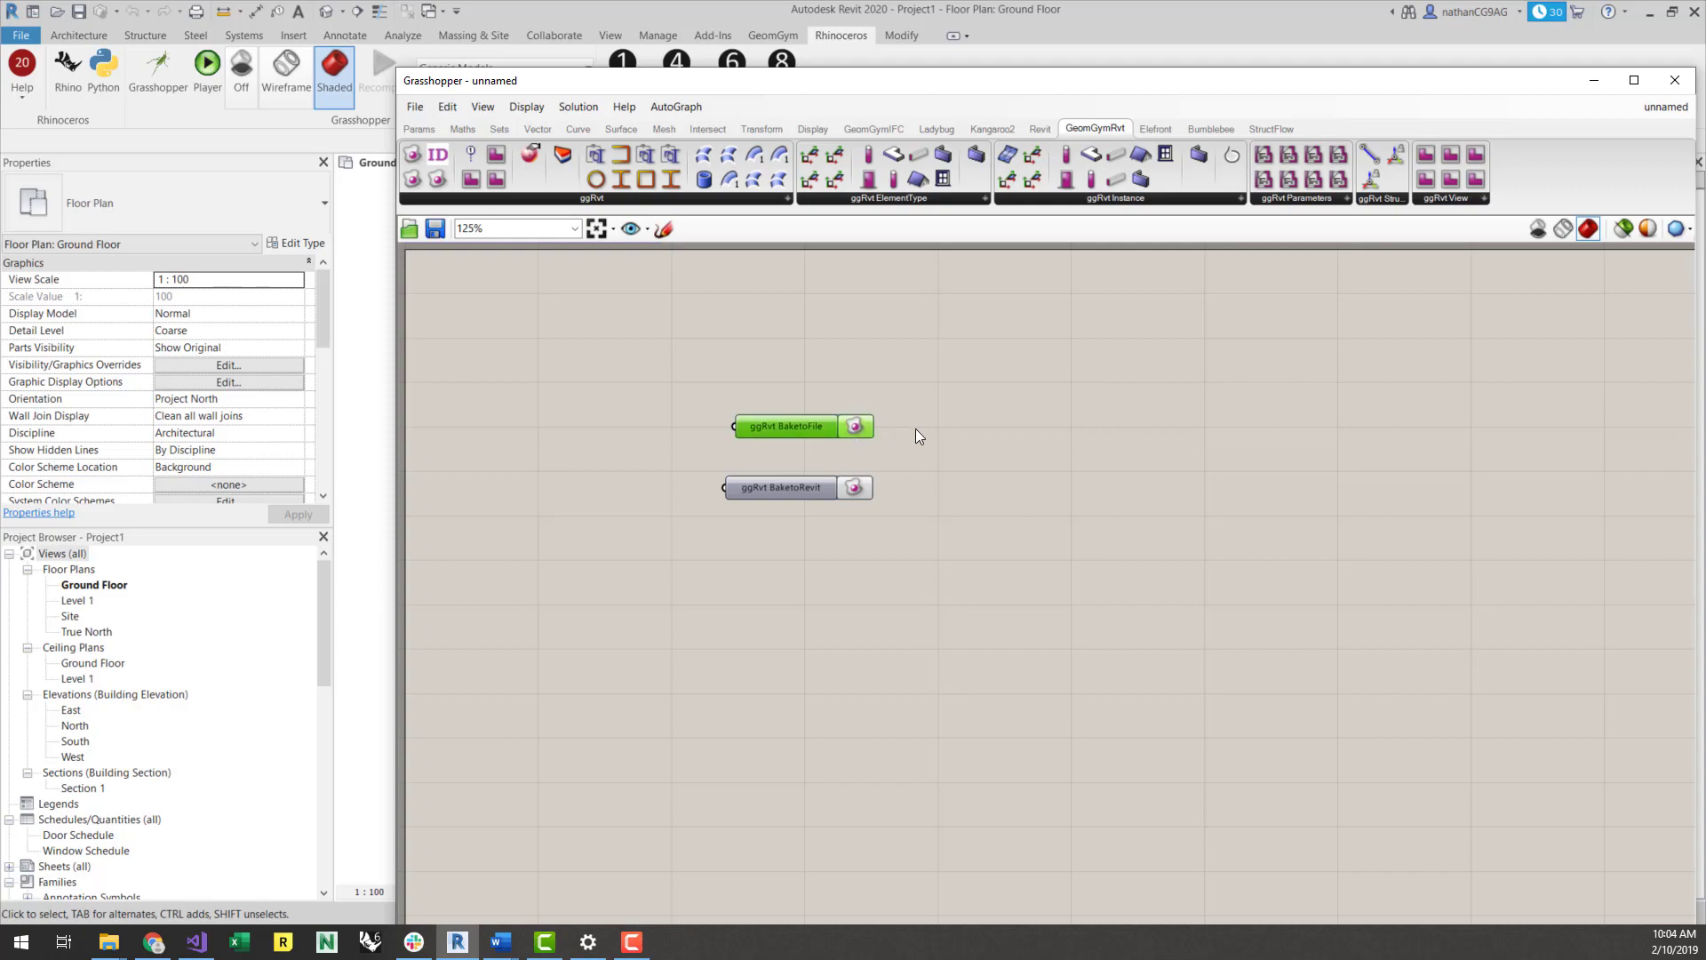